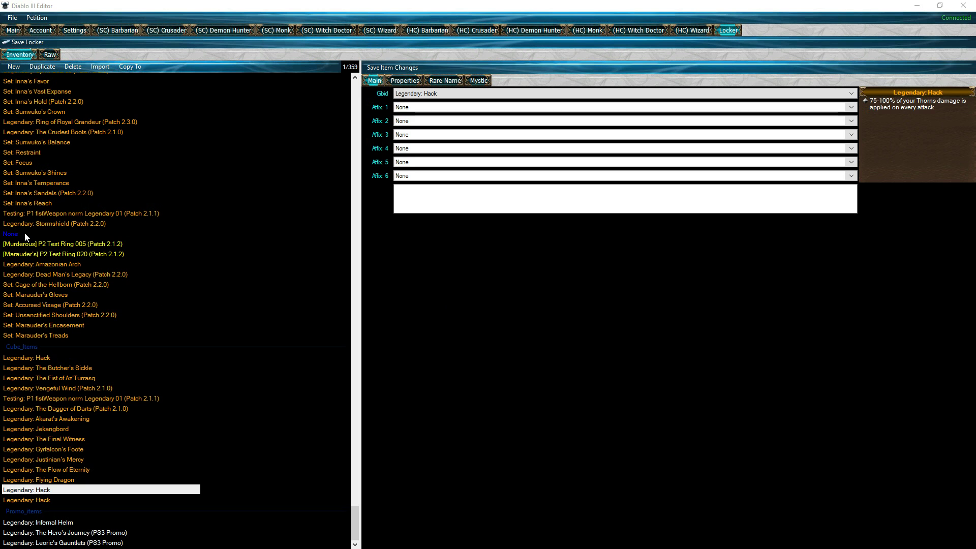
# Step: Select the items in the Cube_items category and look through the locker's custom item categories up to Crafting_materials
pyautogui.hotkey('shift', 'Down')
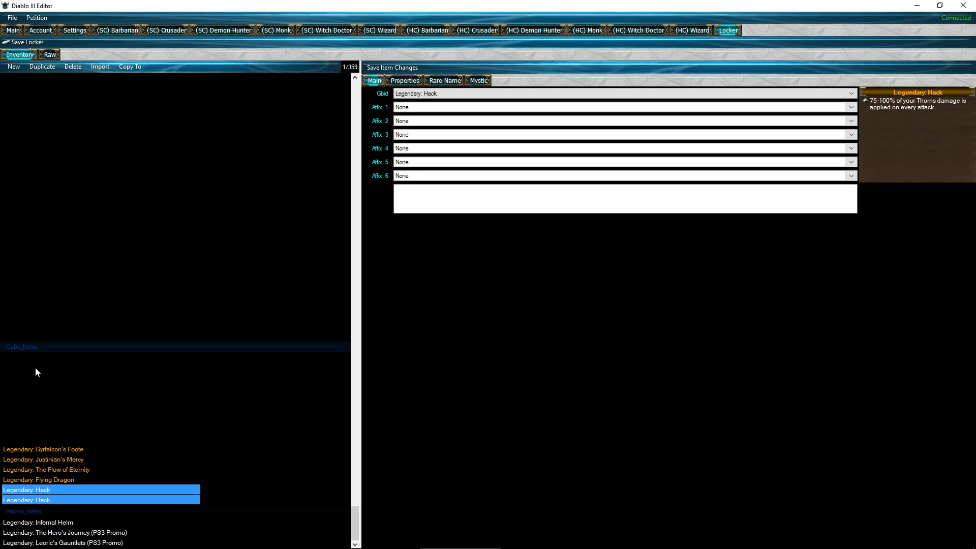
pyautogui.keyDown('shift'); pyautogui.click(36, 369); pyautogui.keyUp('shift')
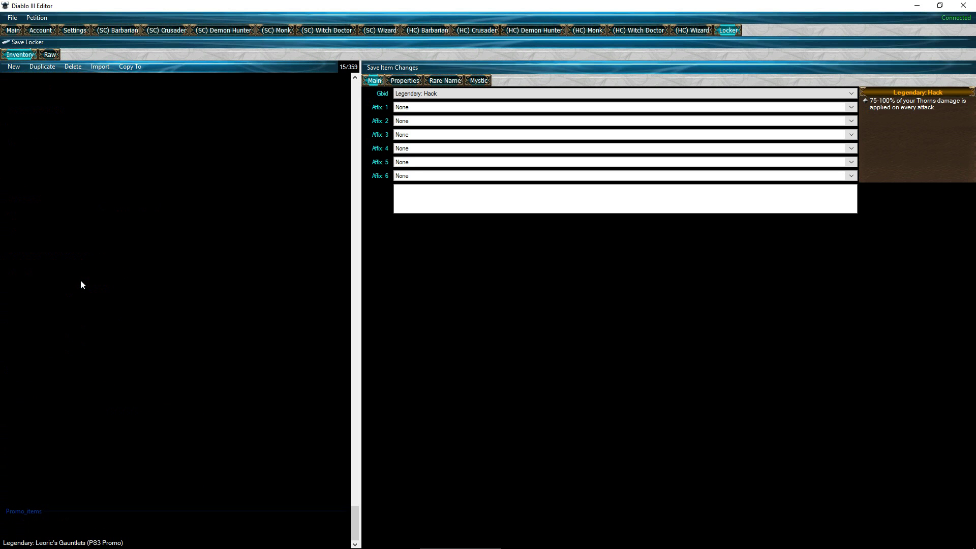
pyautogui.scroll(8, 81, 284)
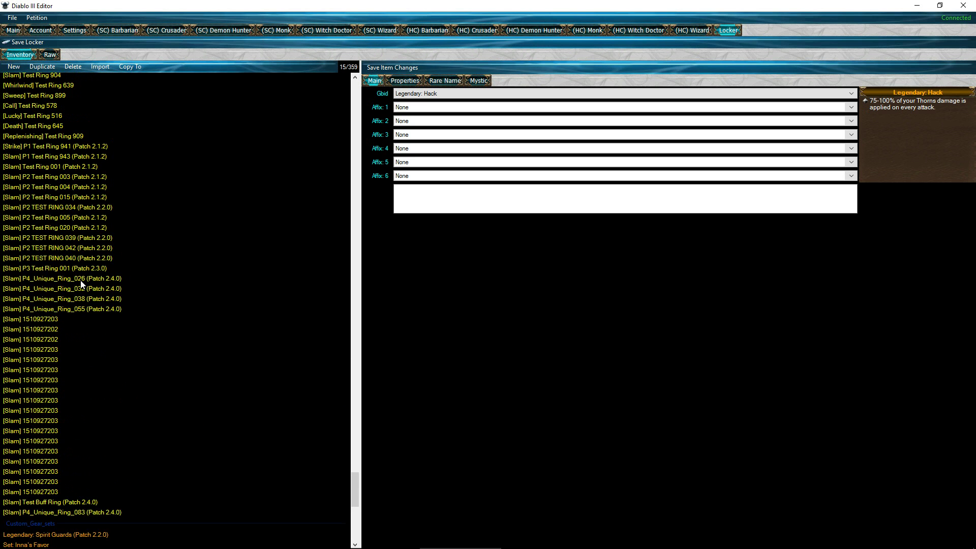
pyautogui.scroll(15, 80, 284)
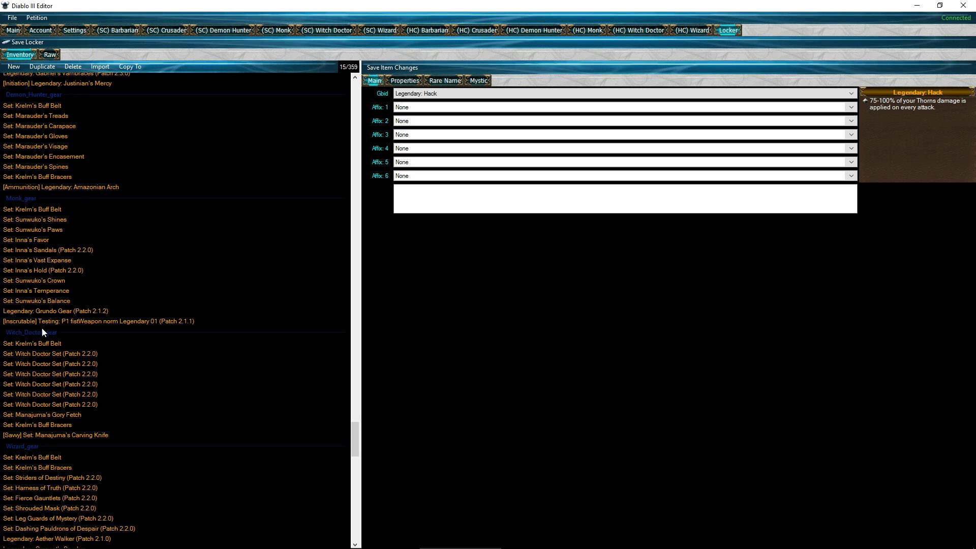
pyautogui.scroll(4, 94, 216)
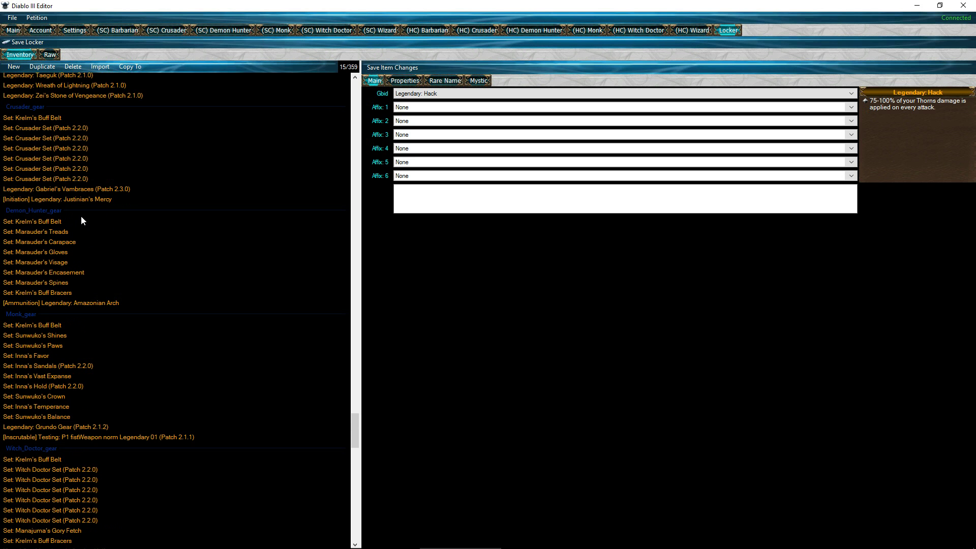
pyautogui.scroll(13, 30, 214)
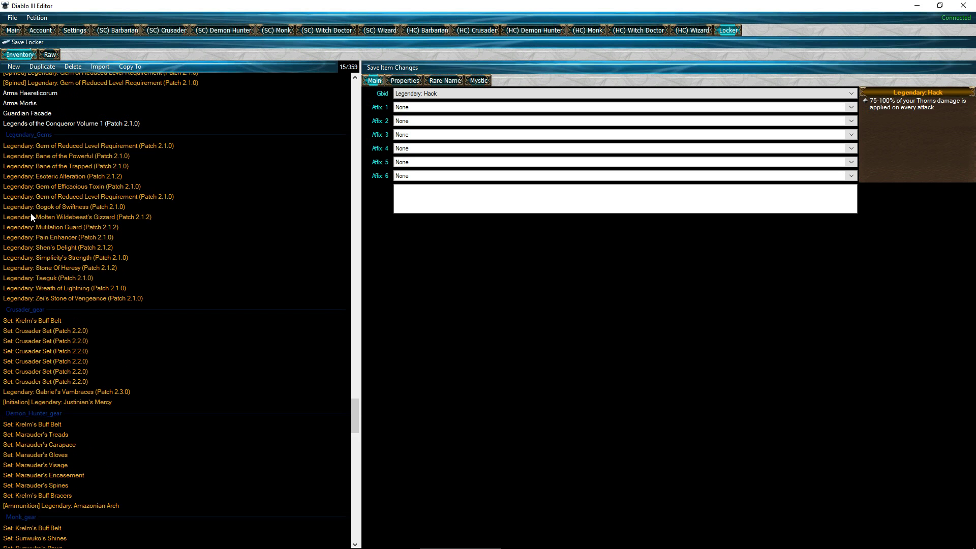
pyautogui.scroll(6, 31, 216)
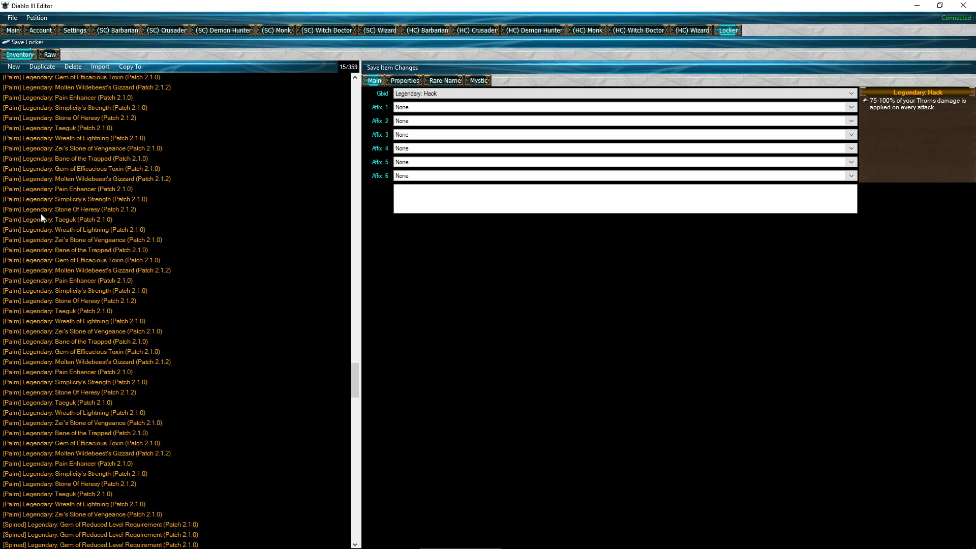
pyautogui.scroll(-6, 47, 343)
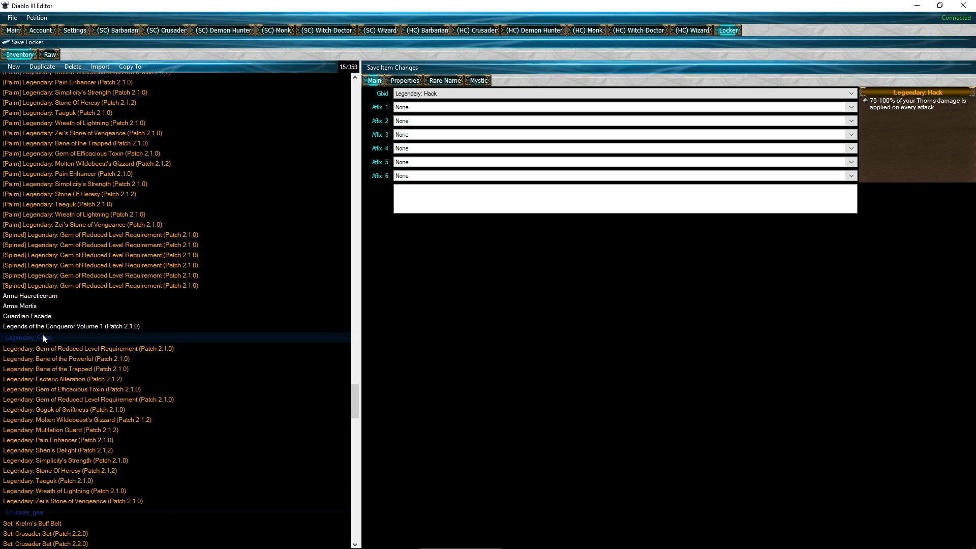
pyautogui.scroll(3, 42, 334)
pyautogui.moveTo(353, 404); pyautogui.dragTo(354, 129)
pyautogui.scroll(9, 282, 242)
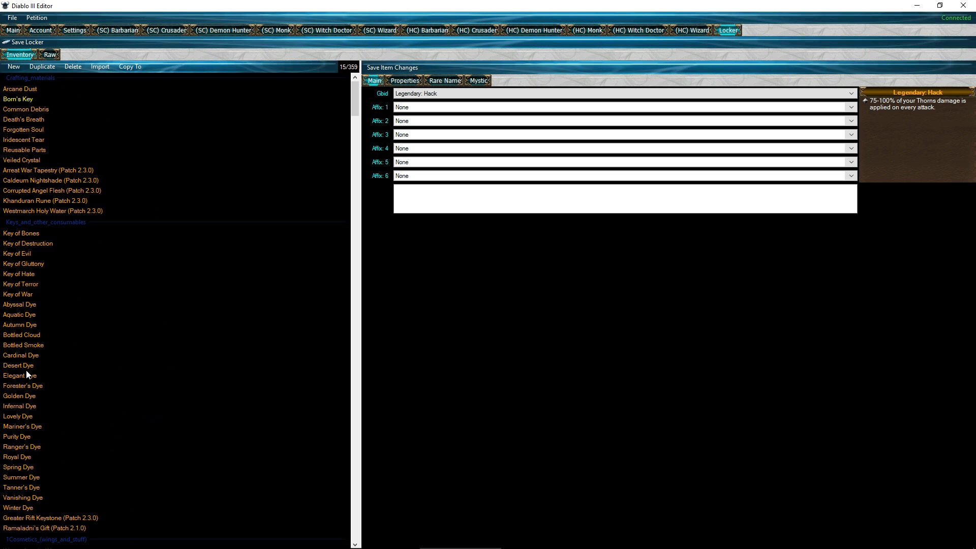
pyautogui.scroll(-3, 26, 370)
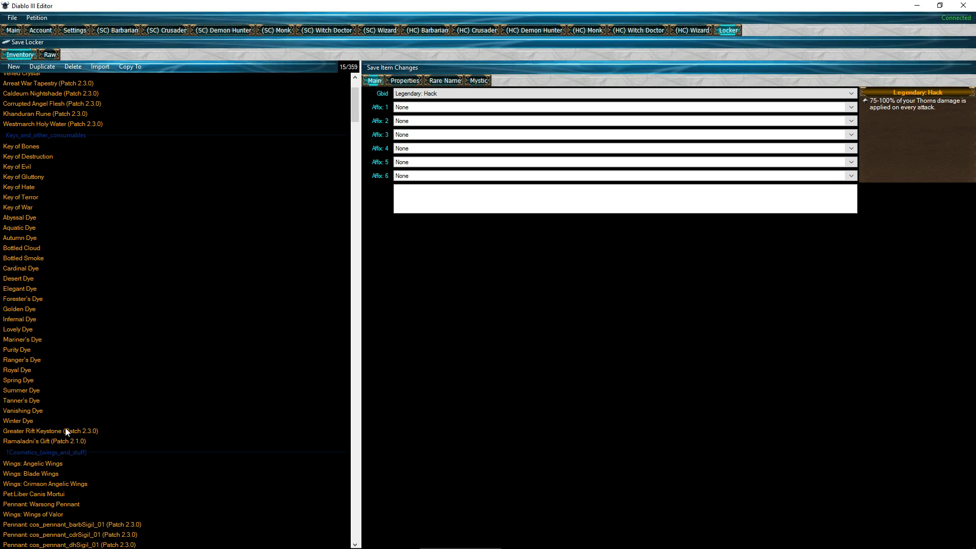
pyautogui.scroll(3, 66, 431)
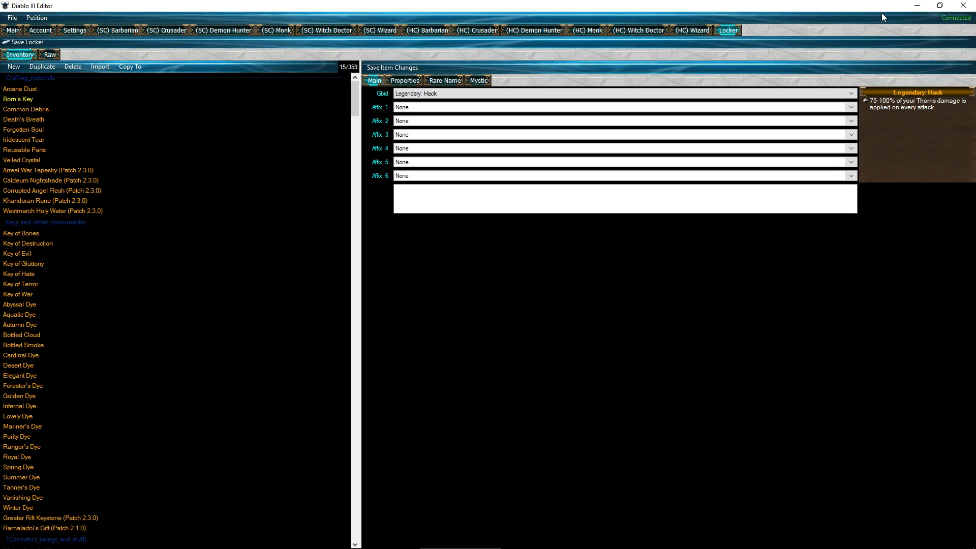
# Step: Minimize the save editor and delete the Item_Slot.txt shortcut from the desktop
pyautogui.click(921, 7)
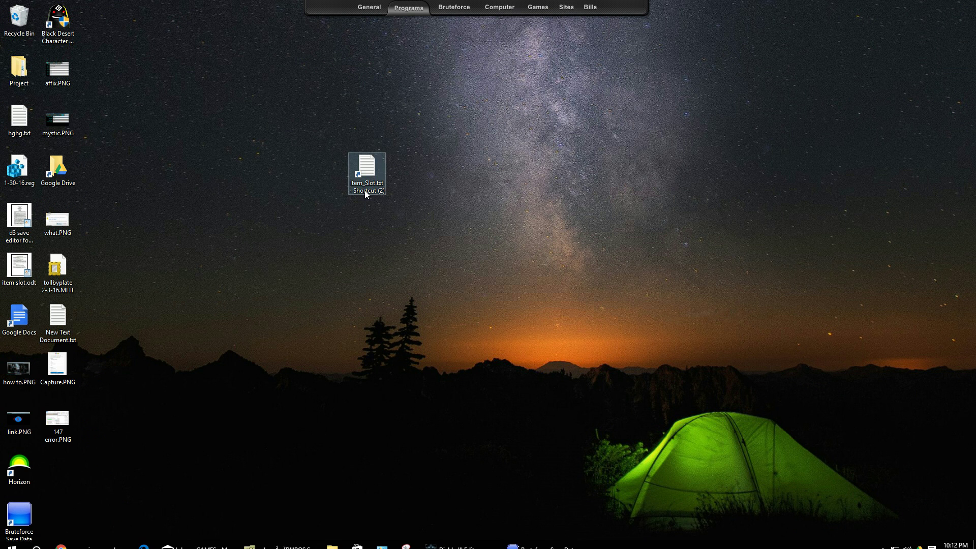
pyautogui.click(364, 190)
pyautogui.press('Delete')
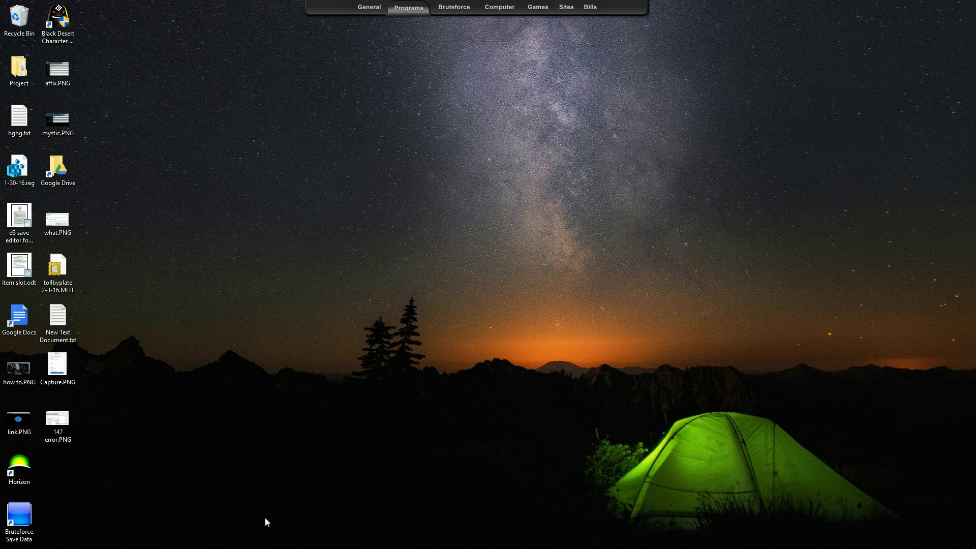
# Step: Create a desktop shortcut to Item_Slot.txt from the DIIIROS.SaveEdit_1.3.18.148 folder in xplorer², and minimize the file manager
pyautogui.click(282, 540)
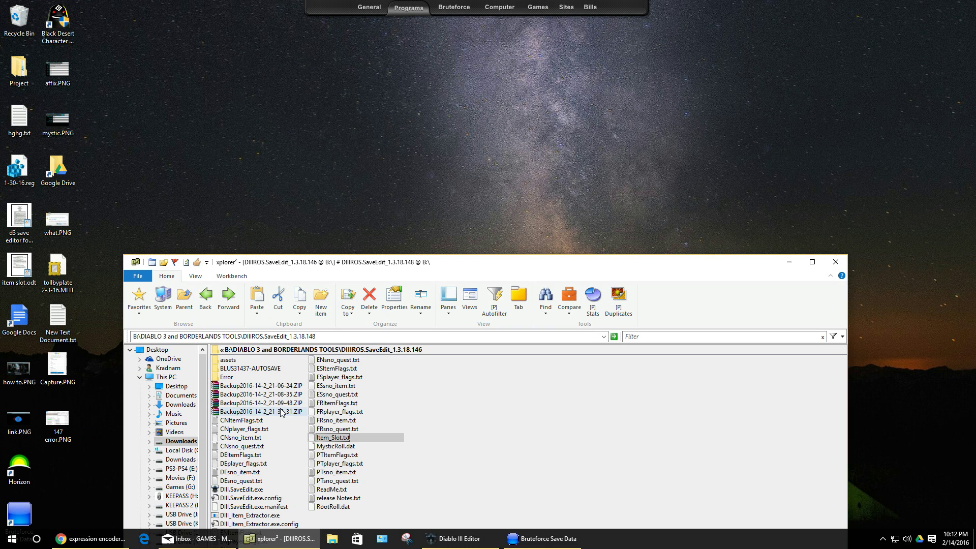
pyautogui.moveTo(369, 263); pyautogui.dragTo(367, 27)
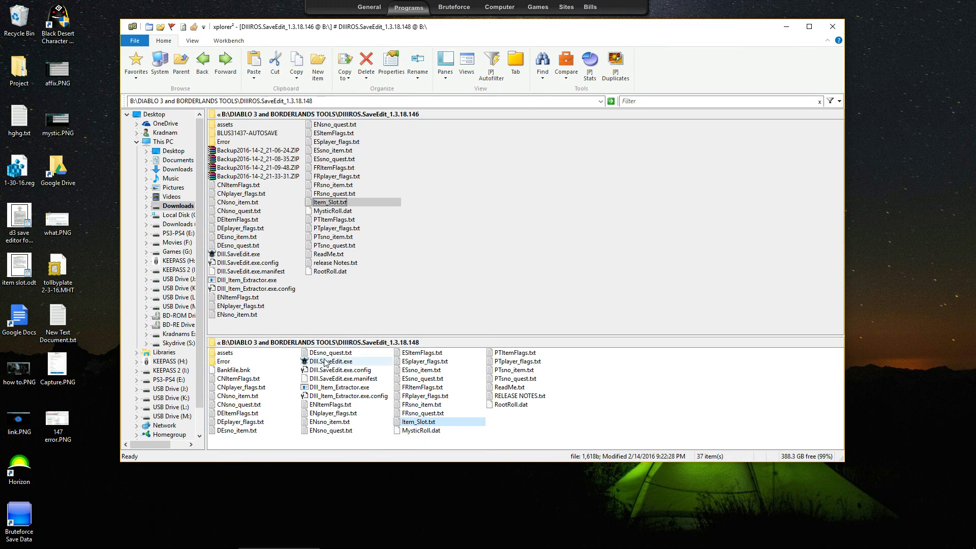
pyautogui.click(425, 424)
pyautogui.press('Escape')
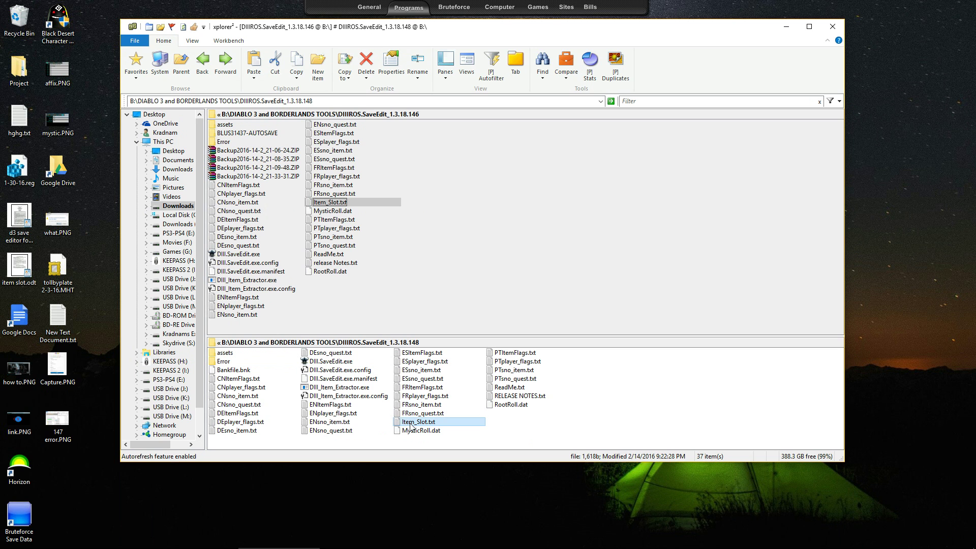
pyautogui.moveTo(411, 426); pyautogui.dragTo(354, 511)
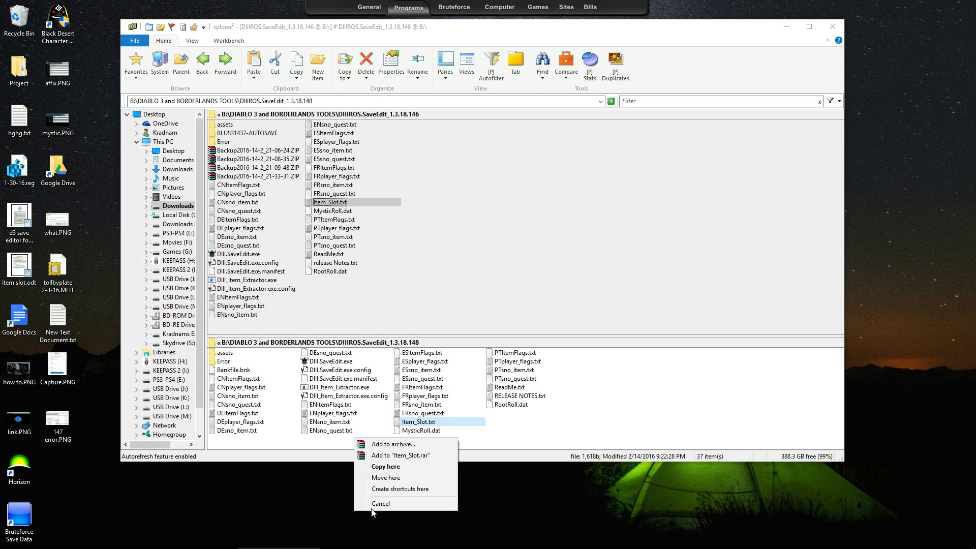
pyautogui.click(400, 490)
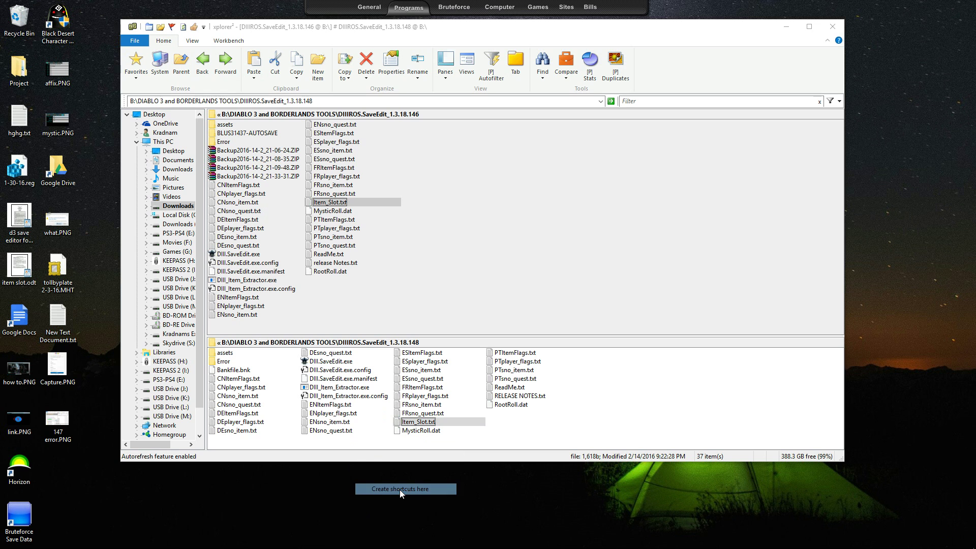
pyautogui.click(787, 28)
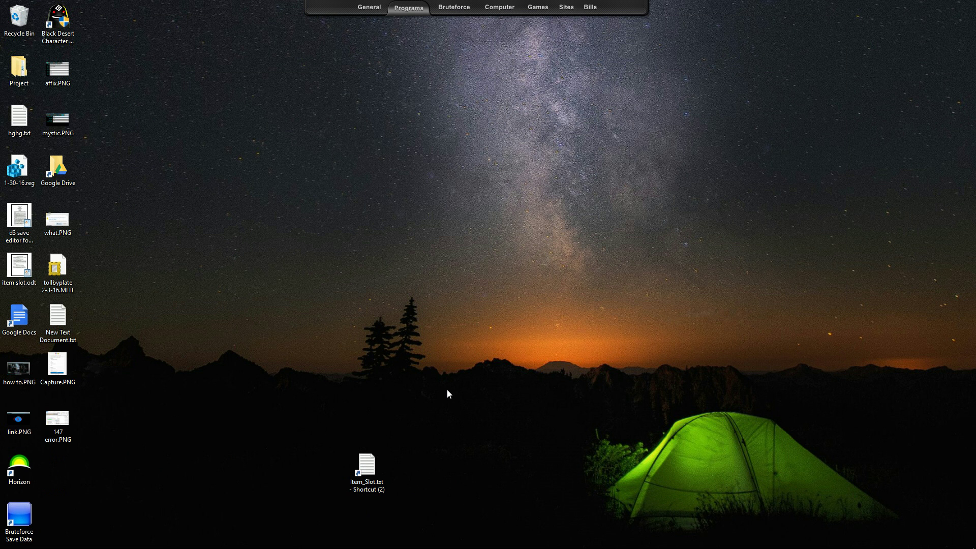
# Step: Open Item_Slot.txt from its desktop shortcut and read through its format instructions and category list
pyautogui.doubleClick(369, 470)
pyautogui.scroll(-7, 268, 441)
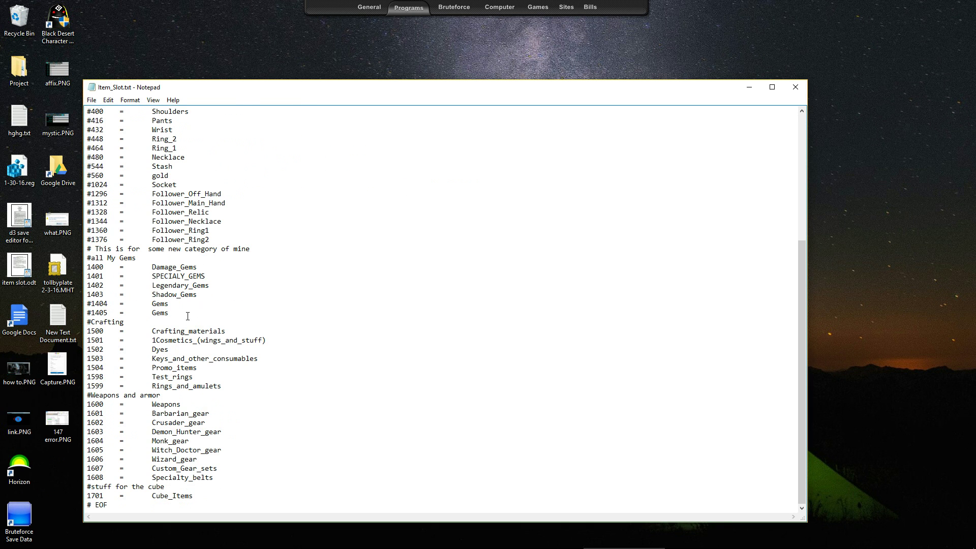
pyautogui.scroll(7, 254, 281)
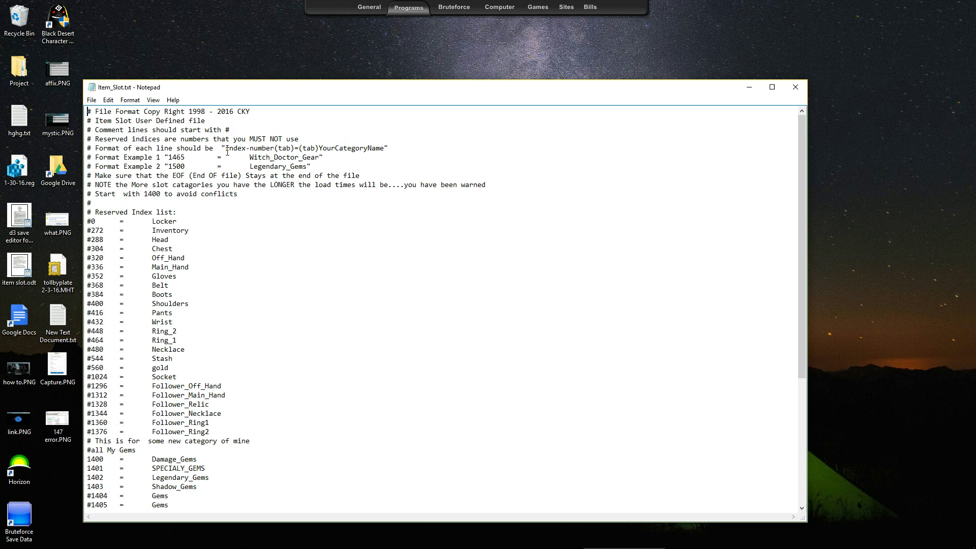
# Step: Examine the format rules, the reserved index list and the custom category numbers starting at 1400
pyautogui.doubleClick(98, 228)
pyautogui.scroll(-7, 101, 248)
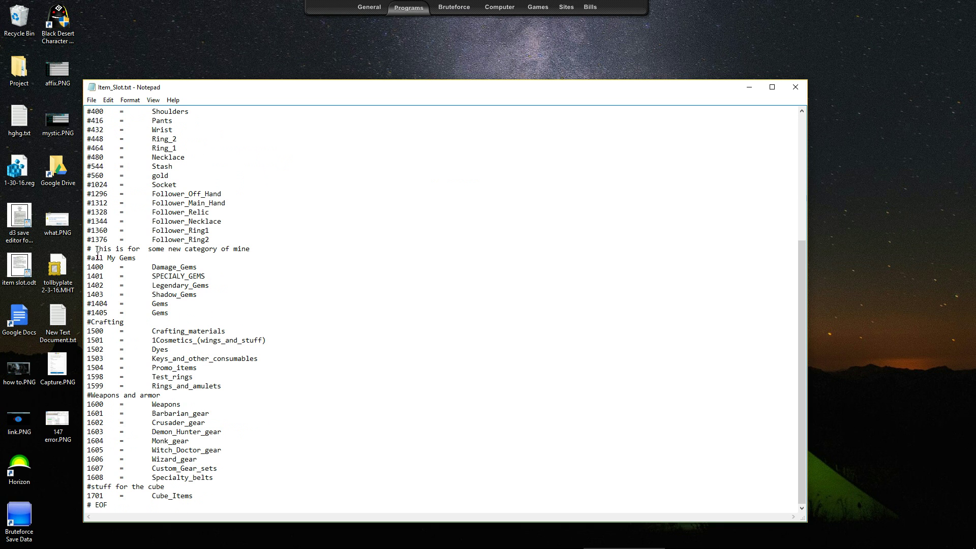
pyautogui.doubleClick(91, 268)
pyautogui.scroll(7, 89, 207)
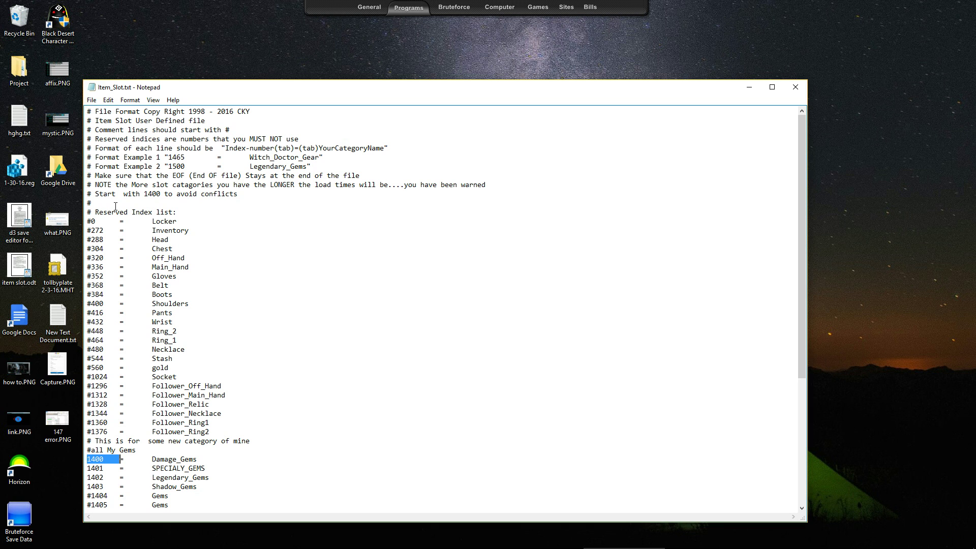
pyautogui.doubleClick(95, 251)
pyautogui.click(93, 250)
pyautogui.scroll(-4, 92, 364)
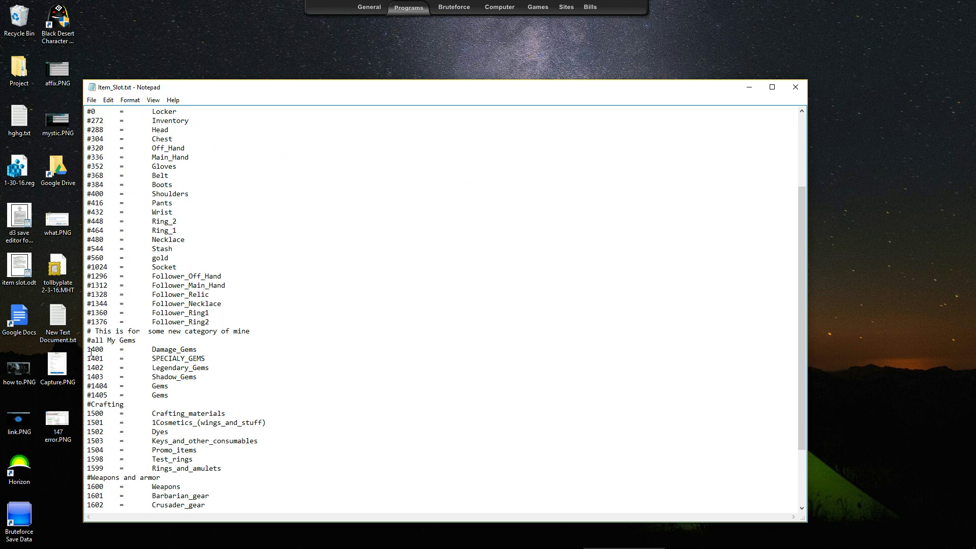
# Step: Try adding an example category line for stupid_items with index 1234 on a new line above the Damage_Gems entry
pyautogui.click(90, 350)
pyautogui.press('Return')
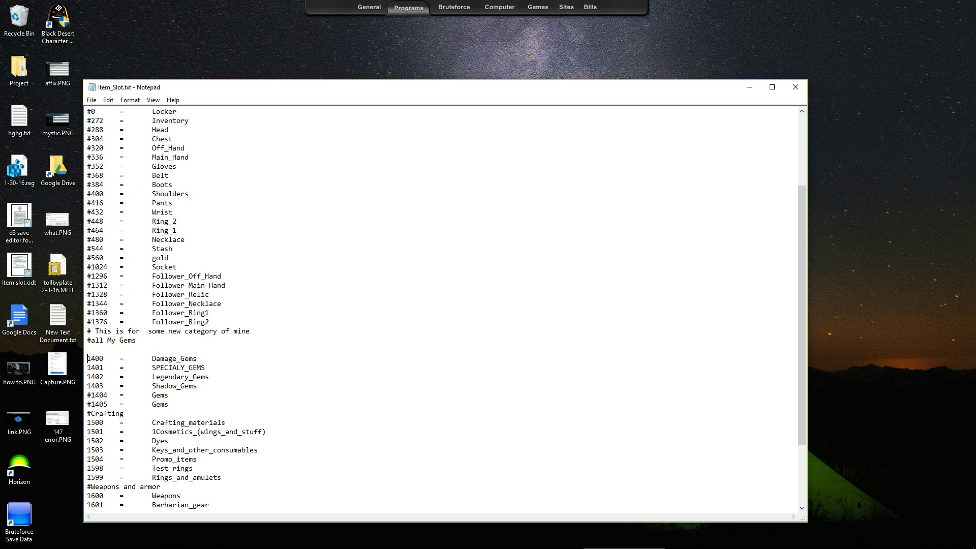
pyautogui.press('Return')
pyautogui.scroll(4, 199, 368)
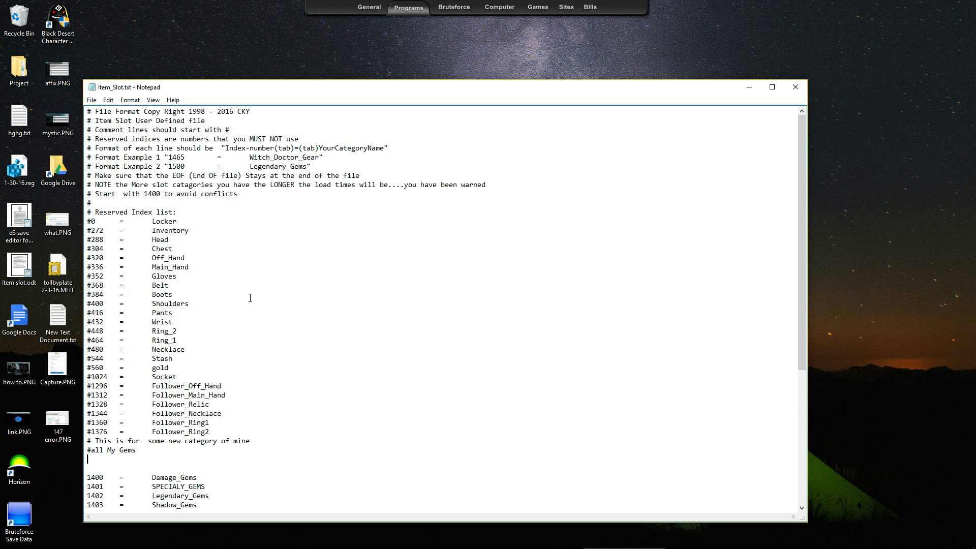
pyautogui.scroll(-2, 250, 298)
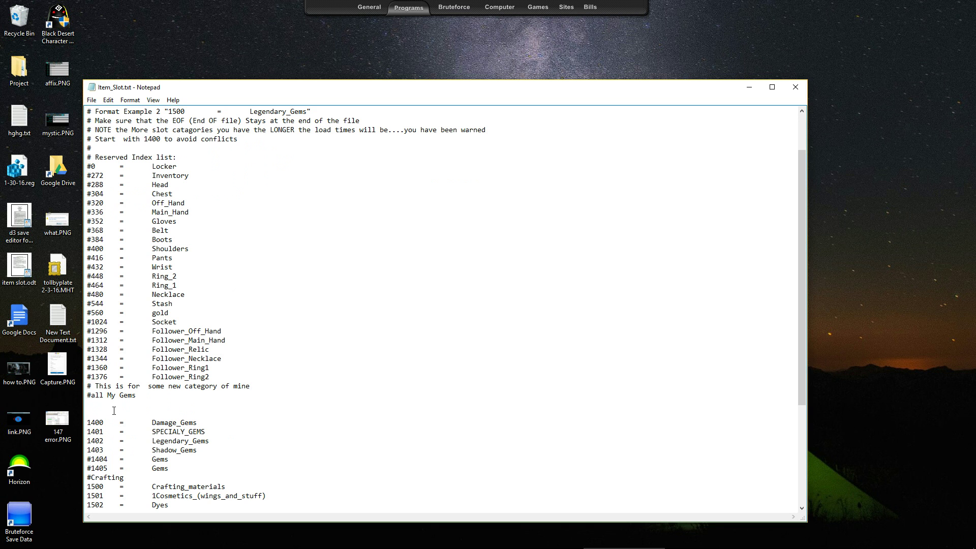
pyautogui.write('1234')
pyautogui.write('stupid')
pyautogui.write('_items')
pyautogui.press('Delete')
pyautogui.write('2')
# Step: Delete the example category line and the extra blank lines above the Damage_Gems entry
pyautogui.moveTo(87, 404); pyautogui.dragTo(219, 405)
pyautogui.press('Delete')
pyautogui.press('Delete')
pyautogui.press('Delete')
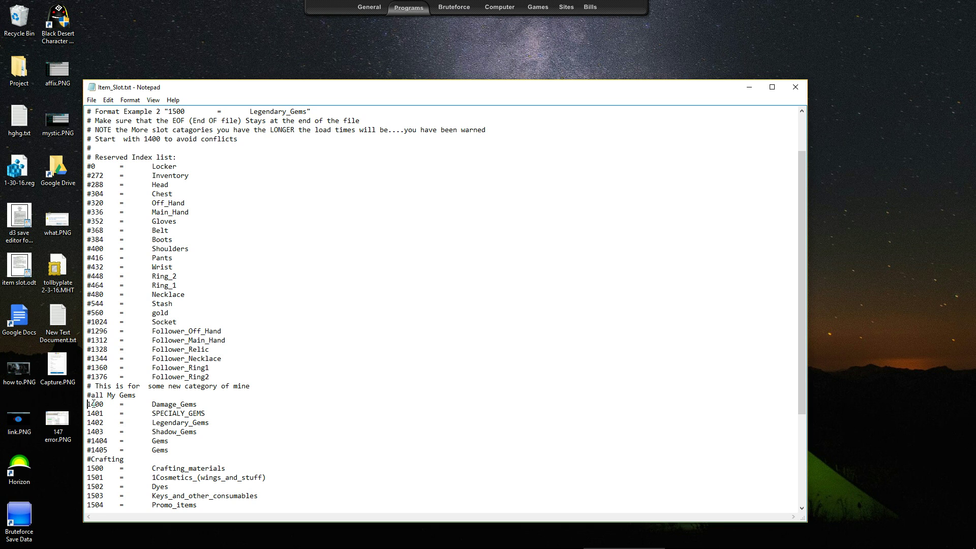
# Step: Copy the 1400 Damage_Gems line and paste it on a new line directly below
pyautogui.moveTo(88, 404); pyautogui.dragTo(207, 407)
pyautogui.hotkey('ctrl', 'c')
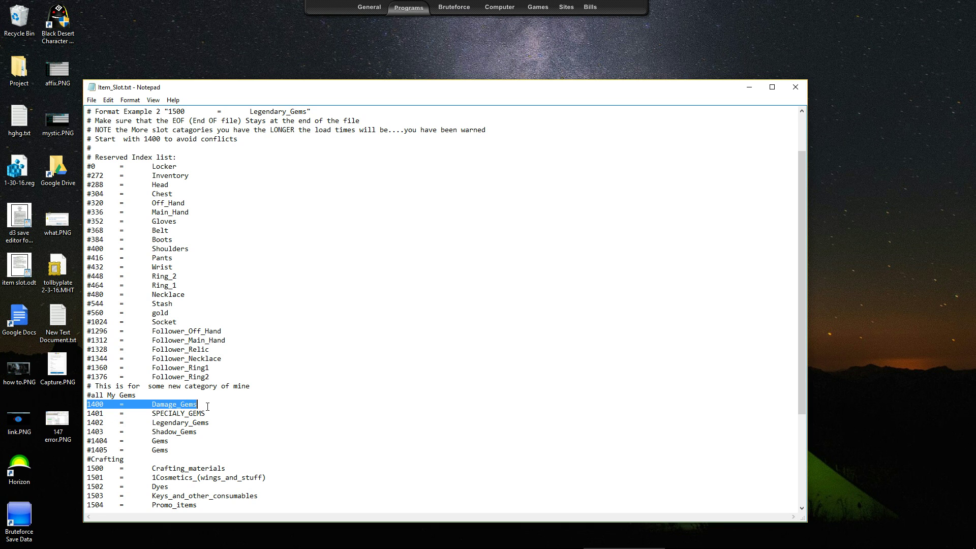
pyautogui.scroll(2, 173, 382)
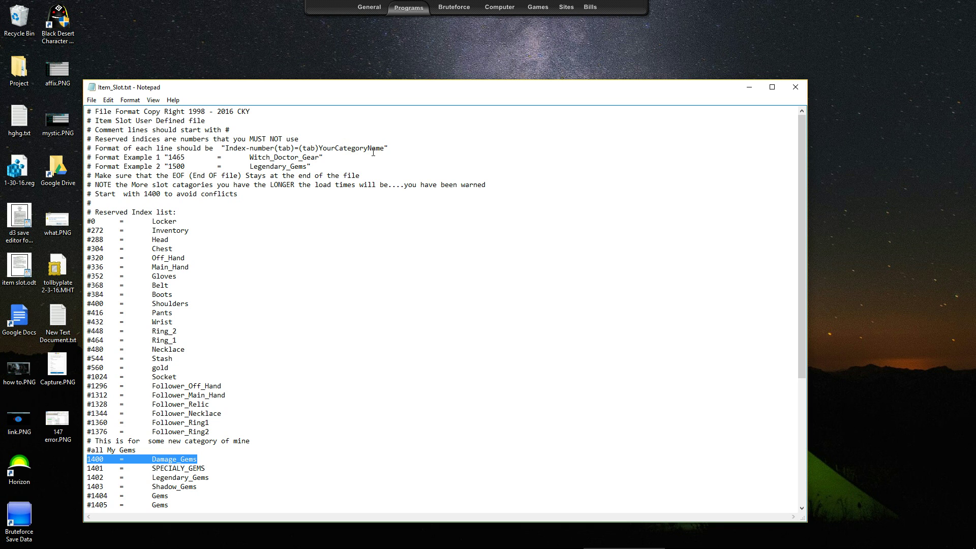
pyautogui.scroll(-3, 199, 379)
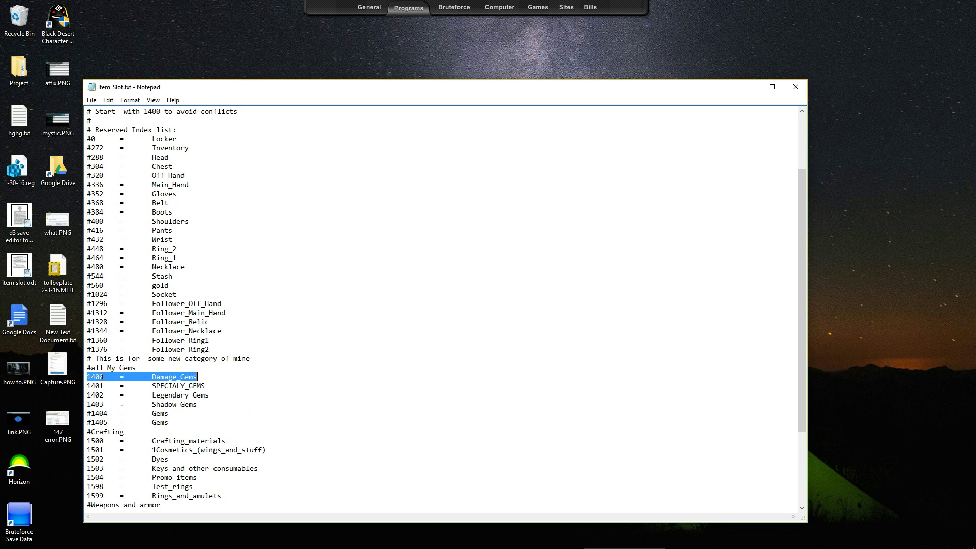
pyautogui.click(212, 376)
pyautogui.press('Return')
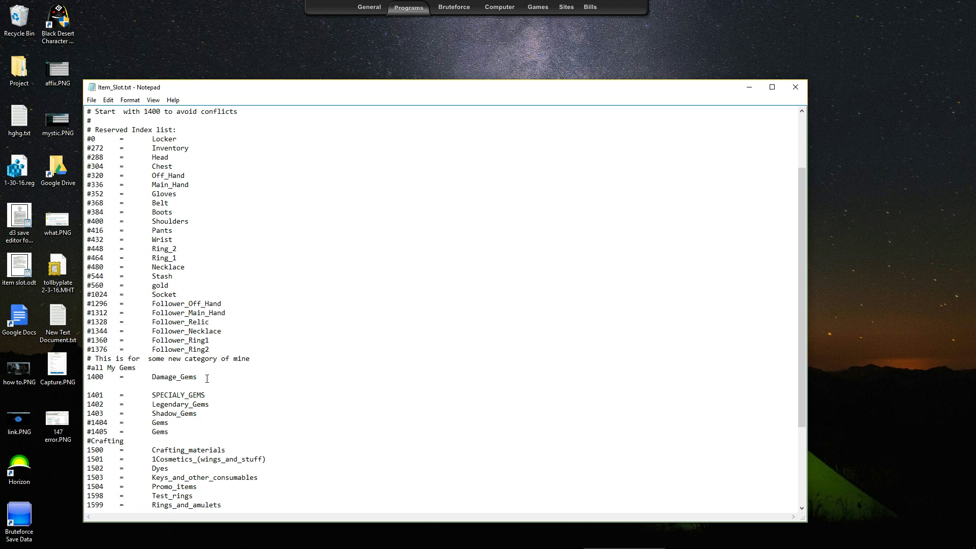
pyautogui.hotkey('ctrl', 'v')
# Step: Replace the tab after the pasted line's index number and change the number's last digit to 2
pyautogui.click(104, 386)
pyautogui.press('Delete')
pyautogui.press('Tab')
pyautogui.press('Left')
pyautogui.press('BackSpace')
pyautogui.write('2')
# Step: Delete the duplicated Damage_Gems line and its line break
pyautogui.doubleClick(96, 386)
pyautogui.moveTo(198, 386); pyautogui.dragTo(87, 388)
pyautogui.press('BackSpace')
pyautogui.press('BackSpace')
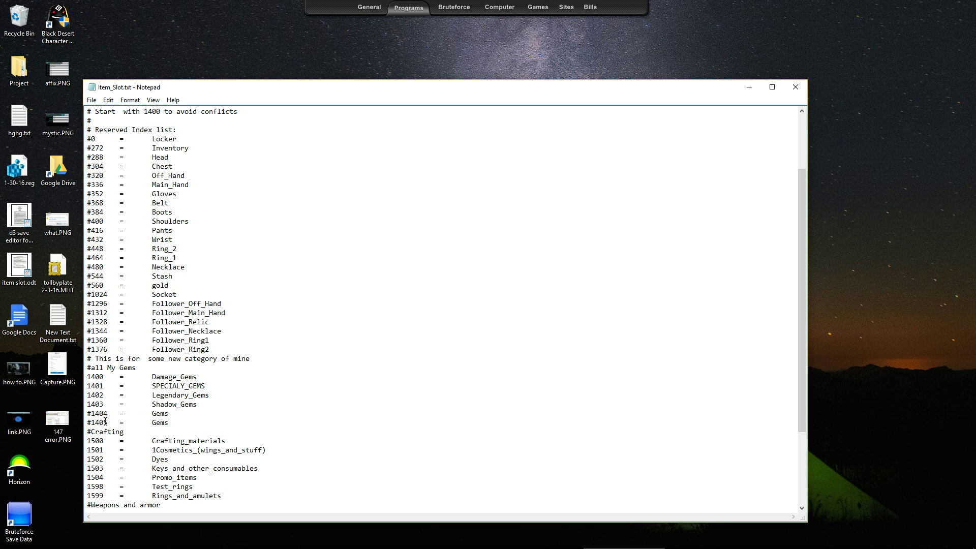
# Step: Review the commented-out 1404 and 1405 Gems entries and the remaining categories down to the EOF line
pyautogui.click(91, 413)
pyautogui.scroll(-1, 121, 395)
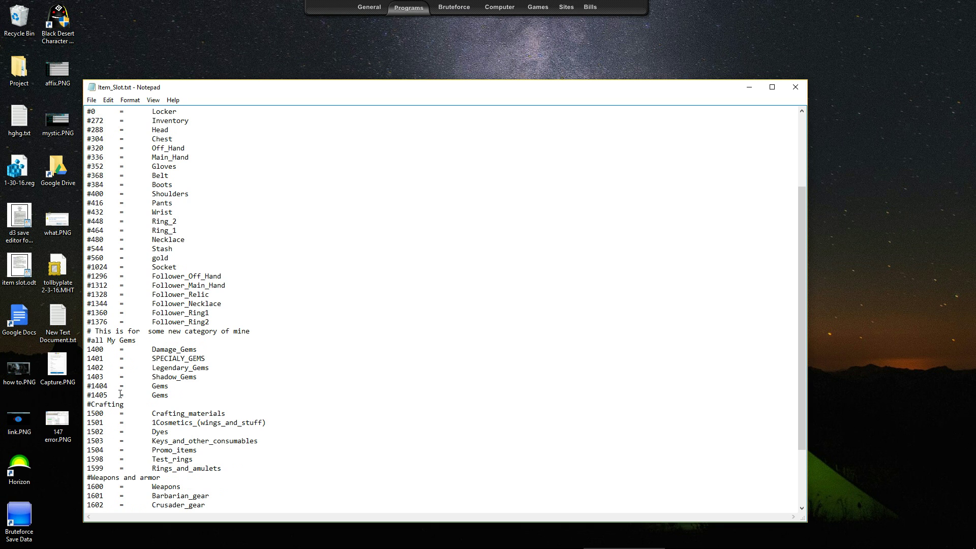
pyautogui.scroll(-3, 120, 394)
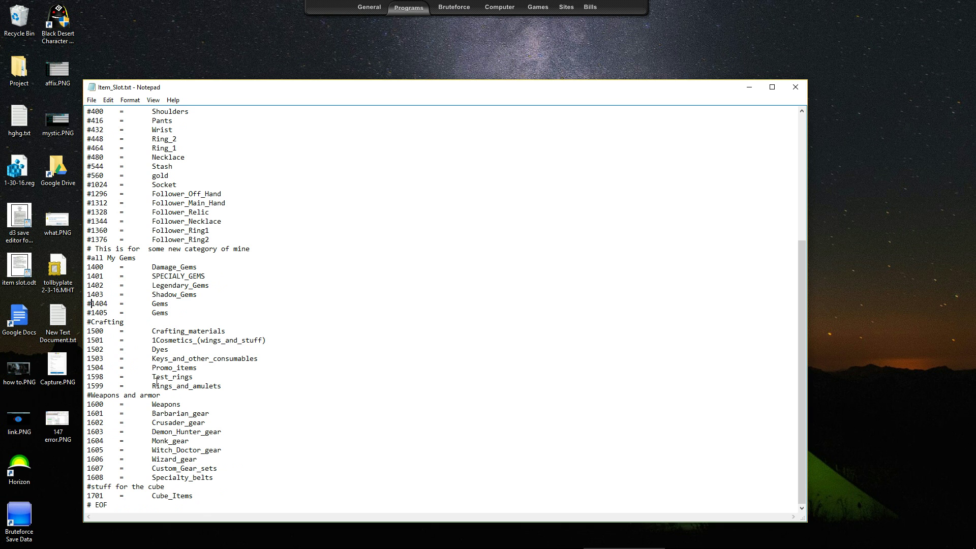
# Step: Switch from Notepad to the Diablo III Editor and select all items in the locker's 1Cosmetics_(wings_and_stuff) category
pyautogui.click(738, 91)
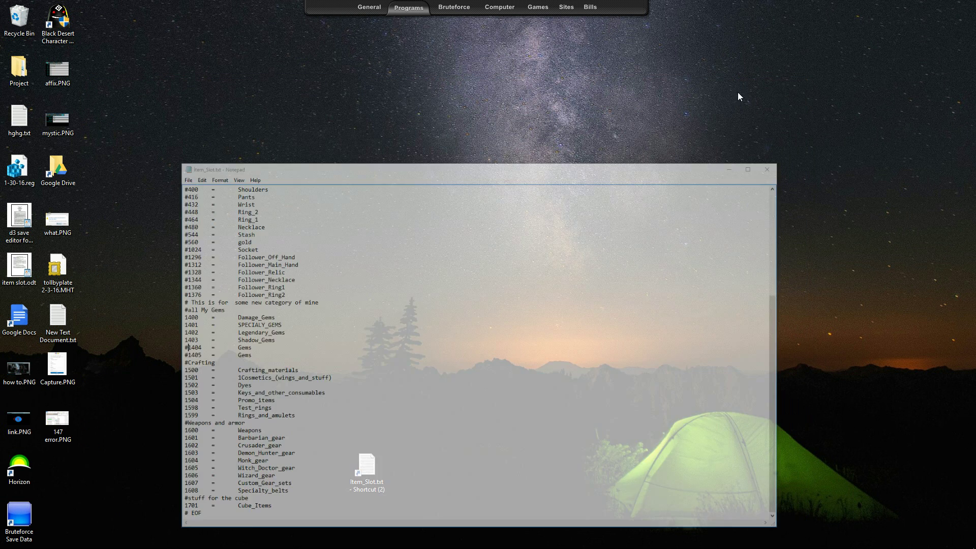
pyautogui.click(455, 539)
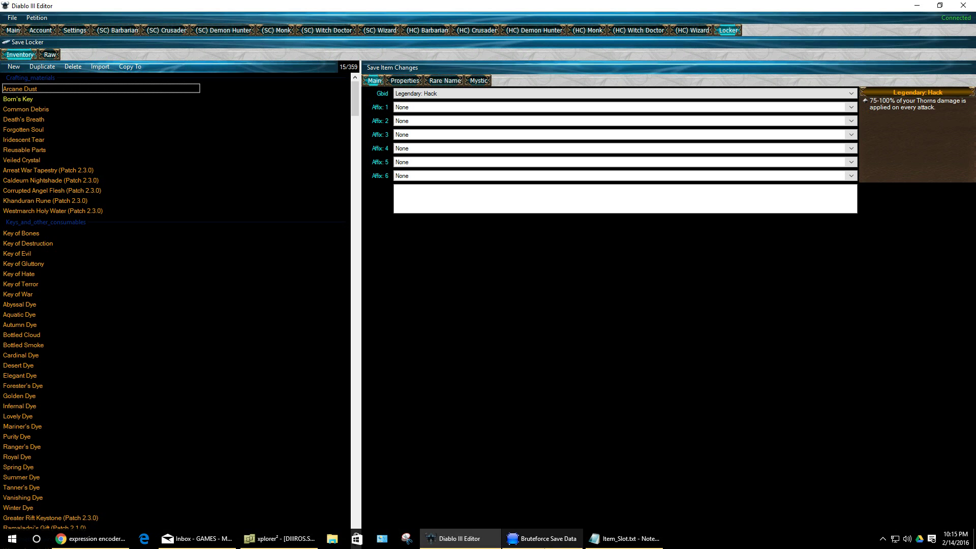
pyautogui.scroll(-9, 68, 285)
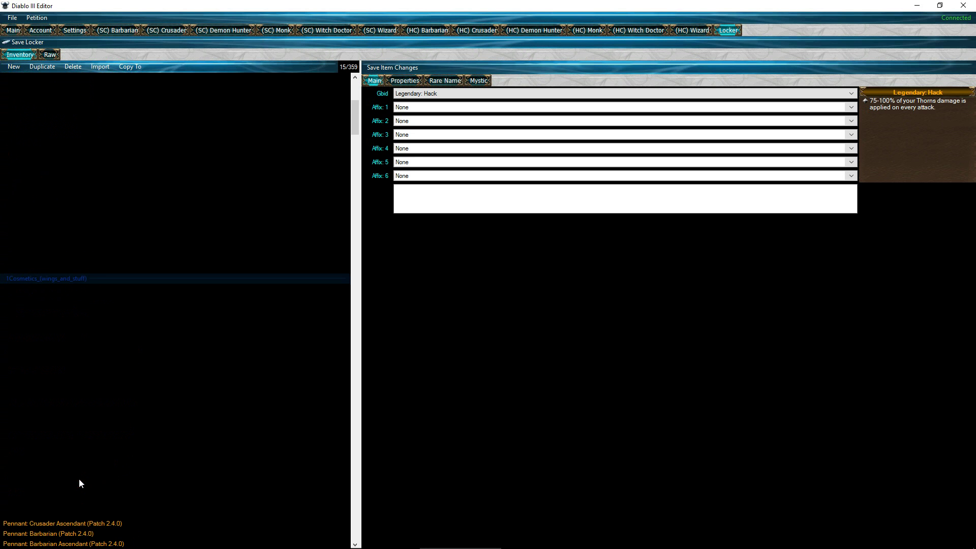
pyautogui.moveTo(79, 543); pyautogui.dragTo(75, 283)
pyautogui.scroll(-7, 136, 391)
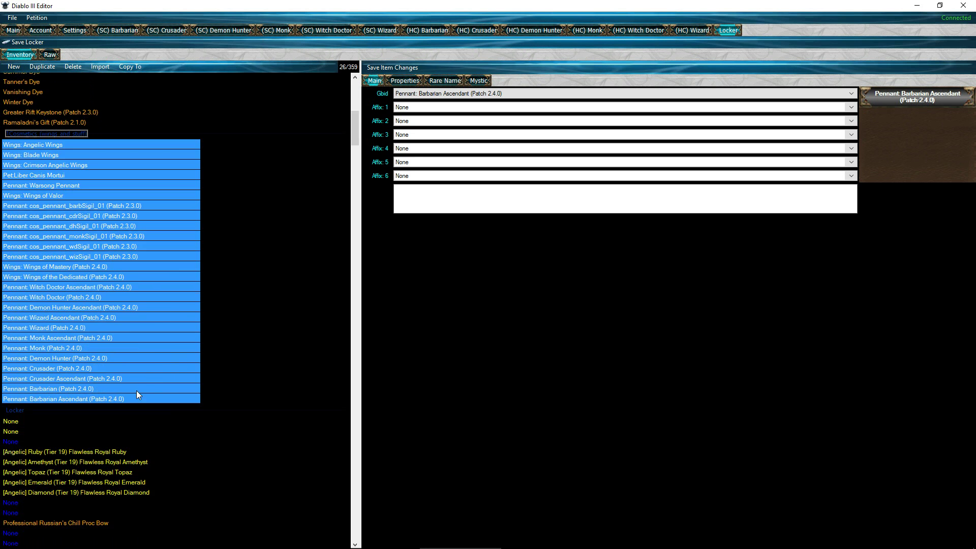
# Step: Review the uncategorised locker items and the class gear categories, from Demon_Hunter_gear through Barbarian_gear
pyautogui.scroll(-20, 141, 383)
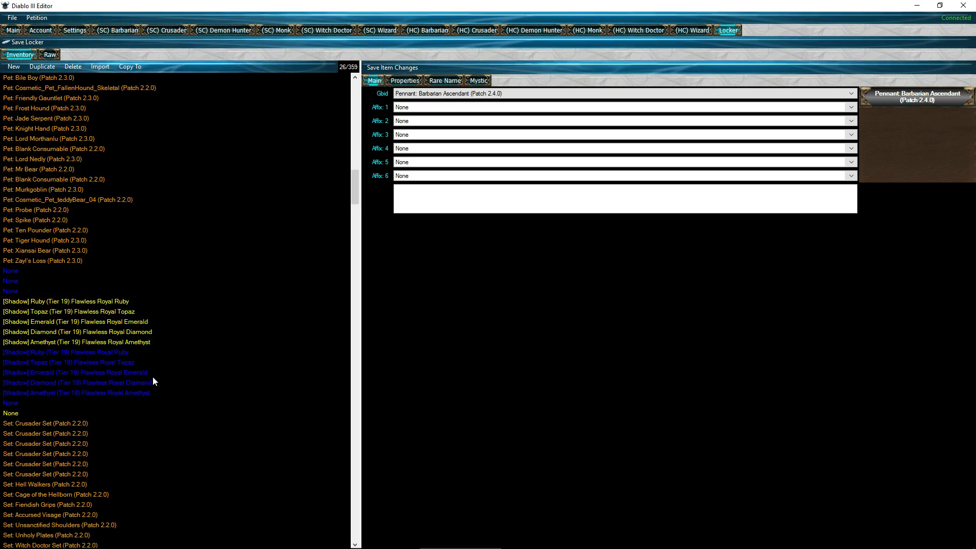
pyautogui.scroll(-15, 164, 372)
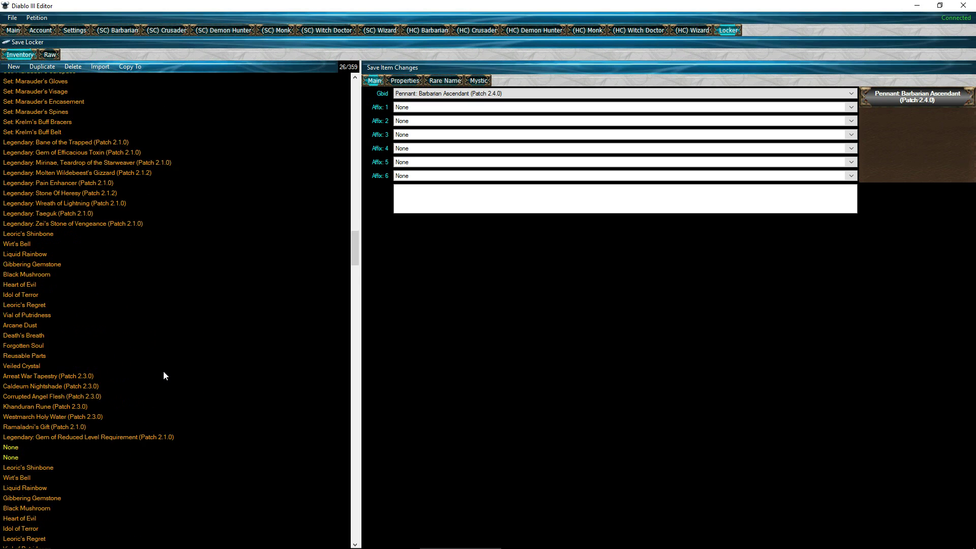
pyautogui.scroll(-20, 163, 372)
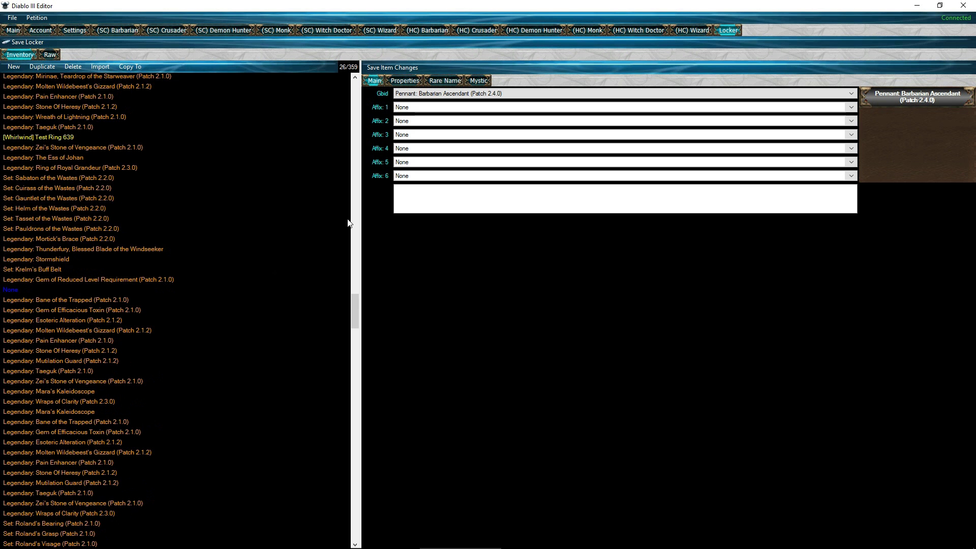
pyautogui.scroll(-5, 350, 223)
pyautogui.moveTo(356, 342); pyautogui.dragTo(352, 447)
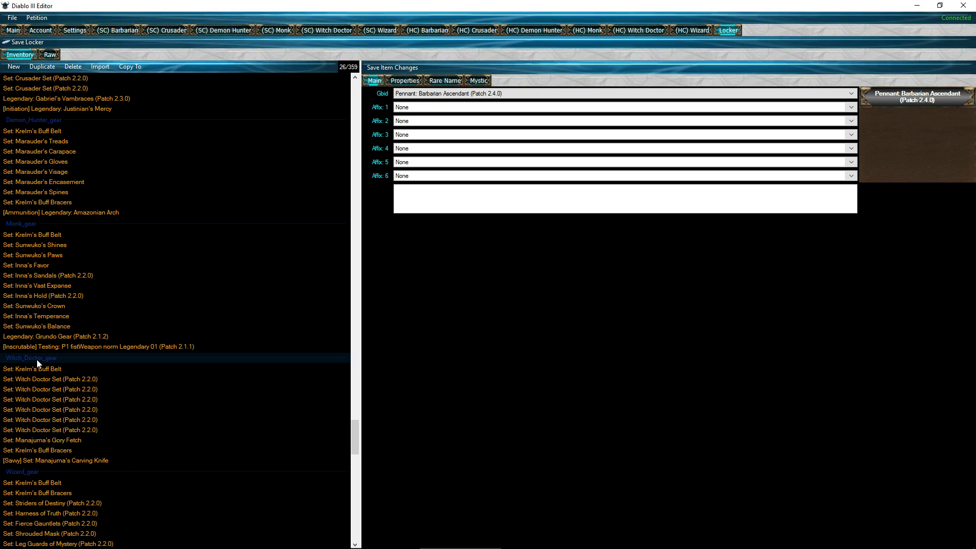
pyautogui.scroll(-5, 106, 358)
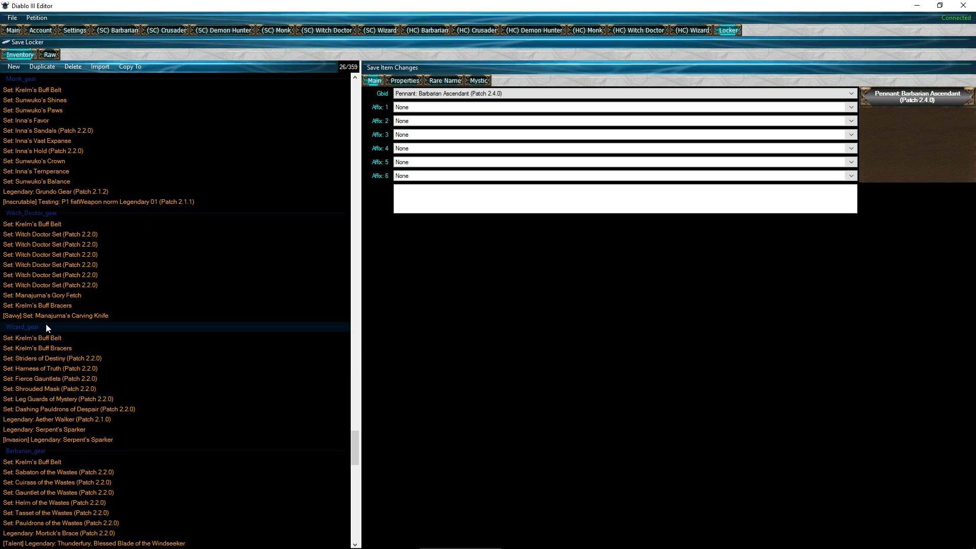
pyautogui.scroll(-4, 46, 326)
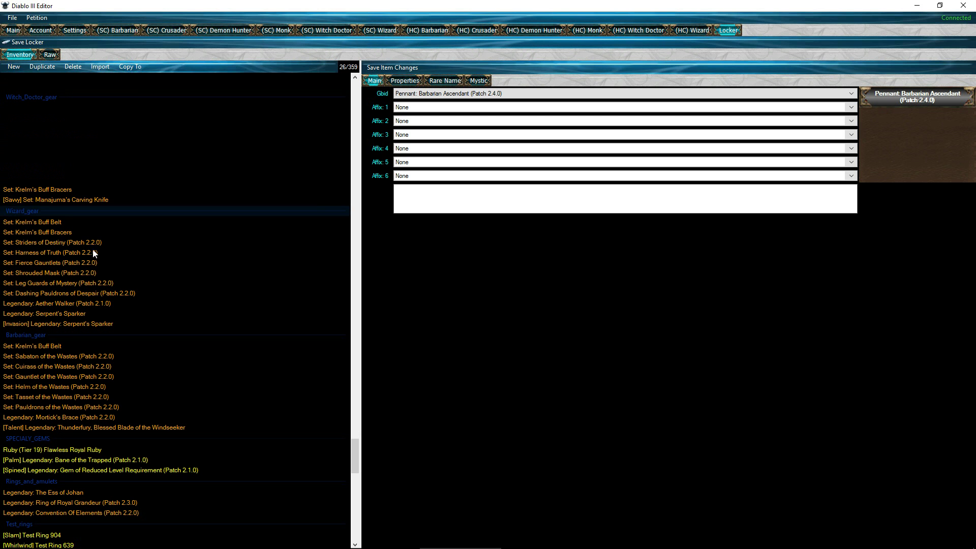
# Step: Select all items under Wizard_gear, and view the properties of a Witch Doctor Set item in the Witch_Doctor_gear category
pyautogui.click(44, 212)
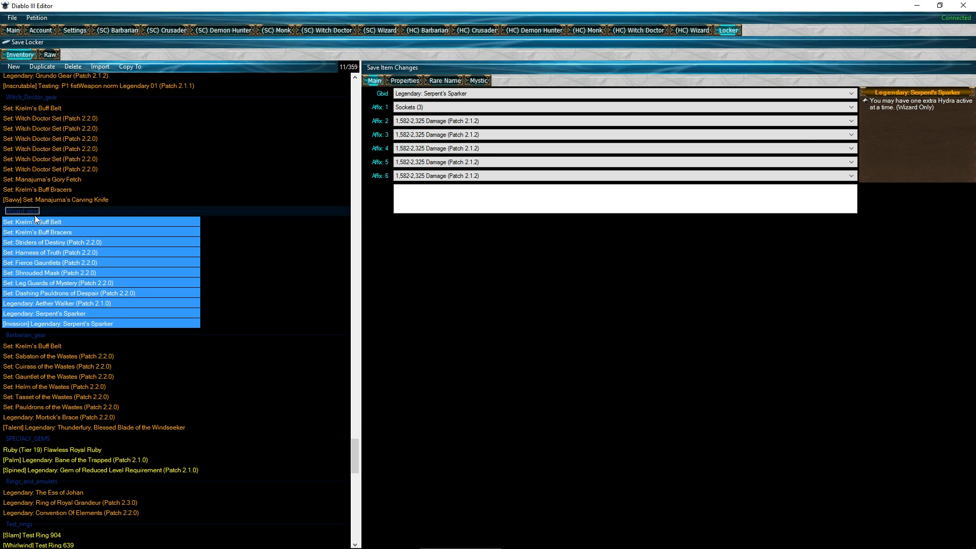
pyautogui.click(397, 84)
pyautogui.click(74, 159)
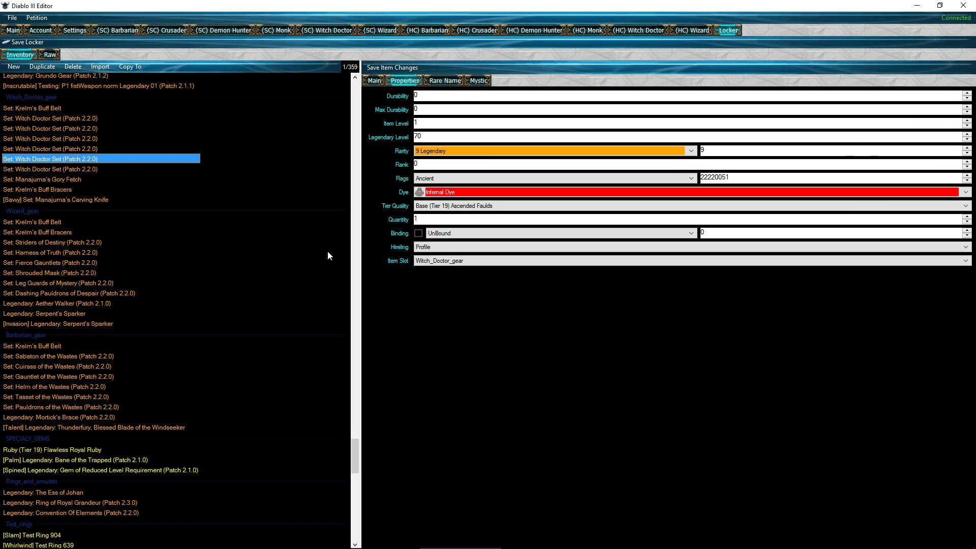
# Step: Check the item slot of an uncategorised Witch Doctor Set item and of Manajuma's Gory Fetch
pyautogui.moveTo(352, 442); pyautogui.dragTo(353, 271)
pyautogui.click(36, 180)
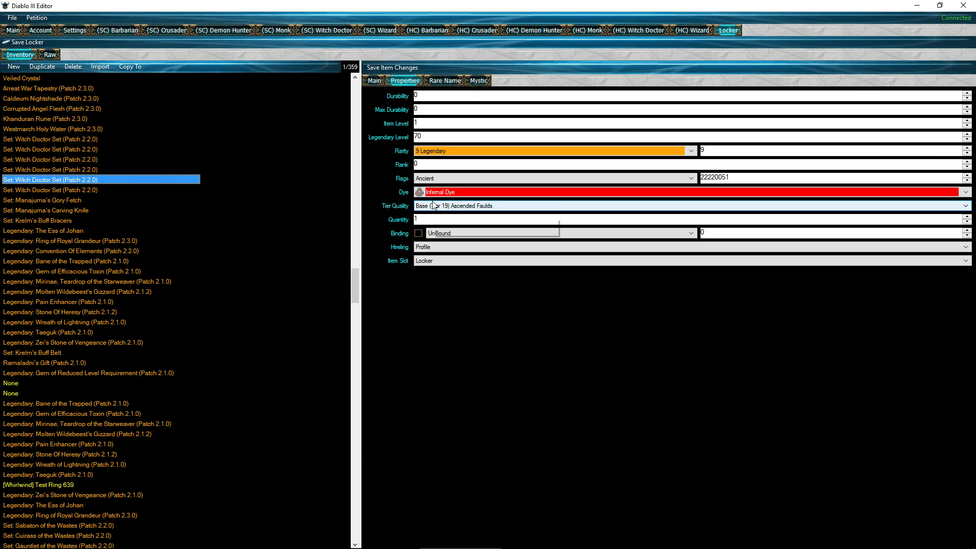
pyautogui.click(59, 201)
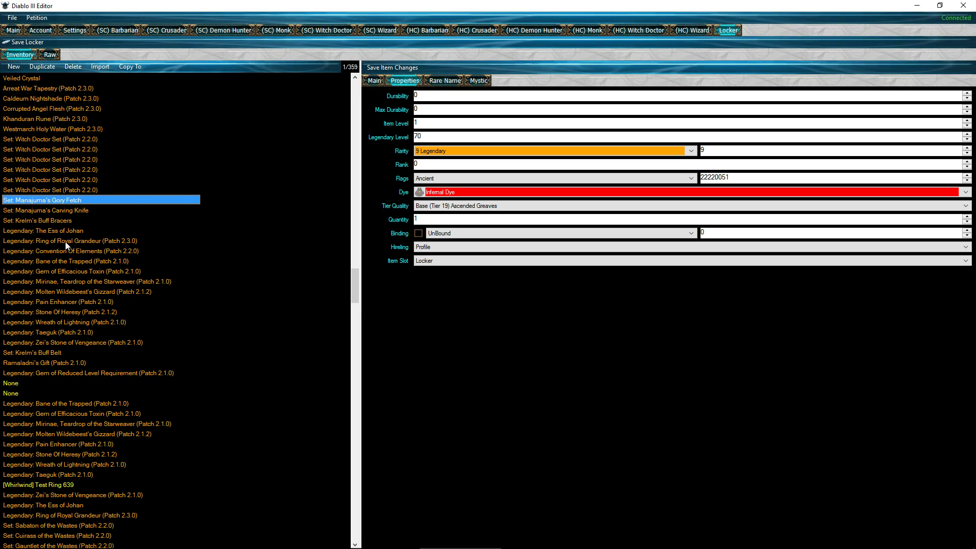
# Step: Set the item slot of the second uncategorised None item to Promo_items and save the item changes
pyautogui.click(17, 394)
pyautogui.click(431, 261)
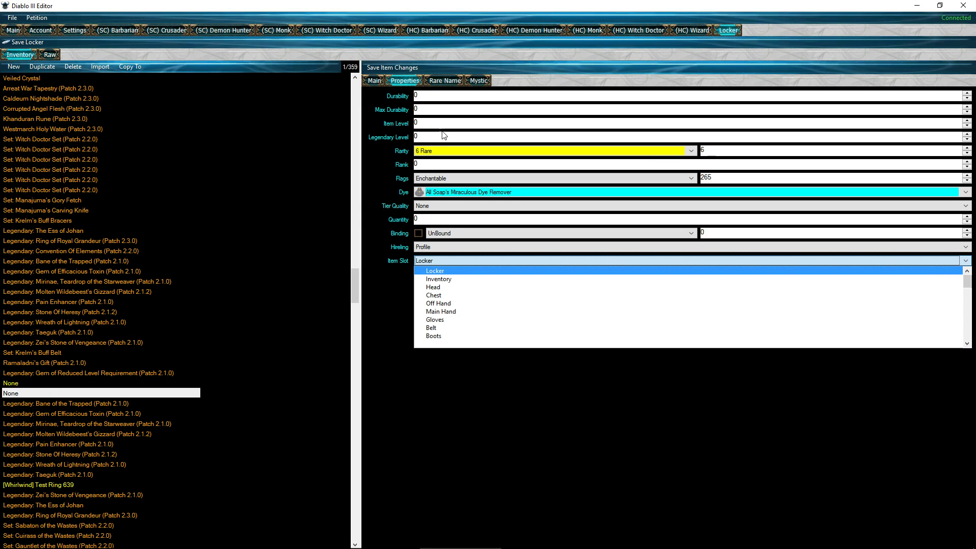
pyautogui.click(401, 81)
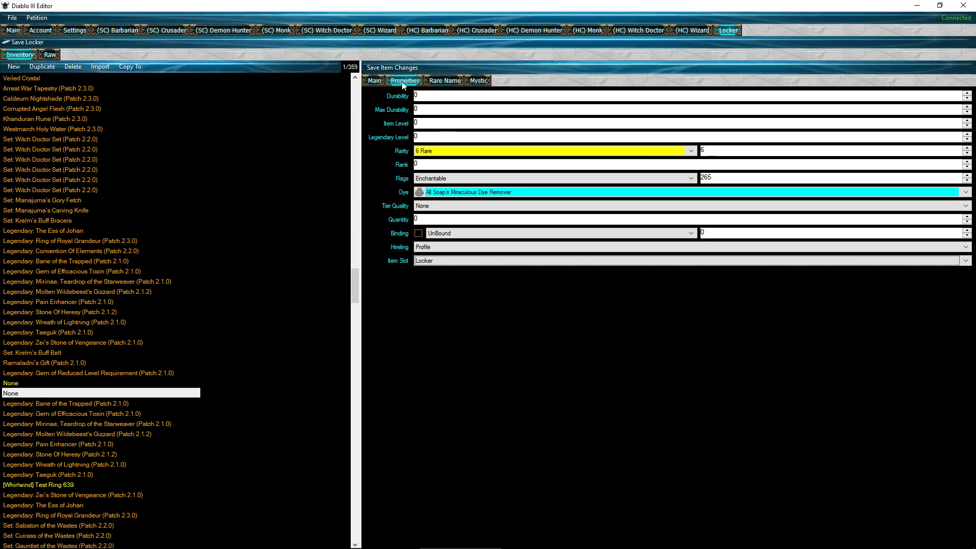
pyautogui.click(431, 261)
pyautogui.scroll(-6, 498, 328)
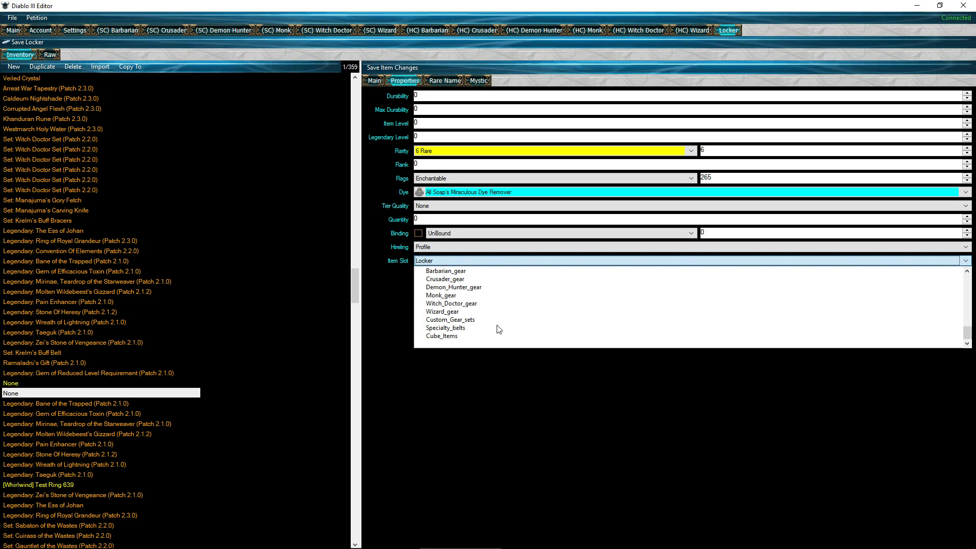
pyautogui.scroll(1, 453, 313)
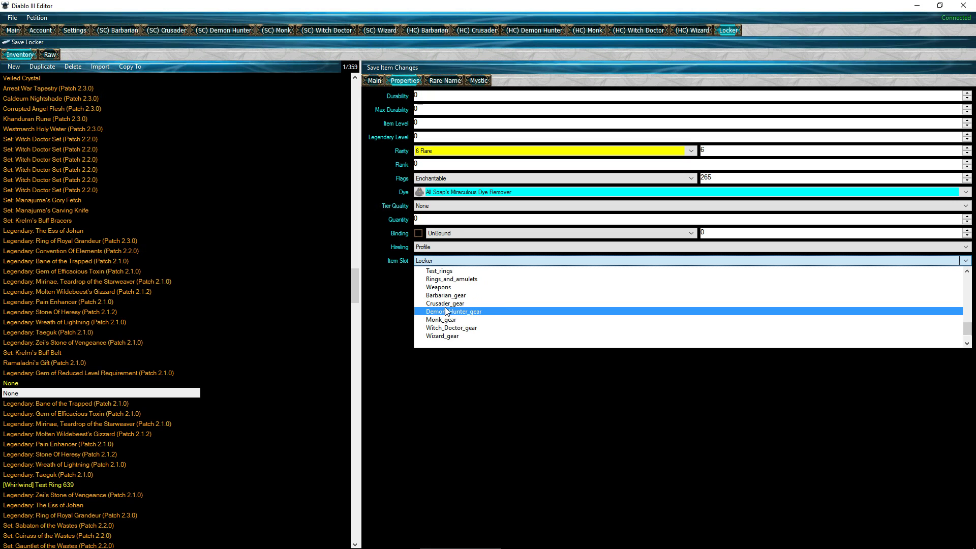
pyautogui.scroll(1, 445, 311)
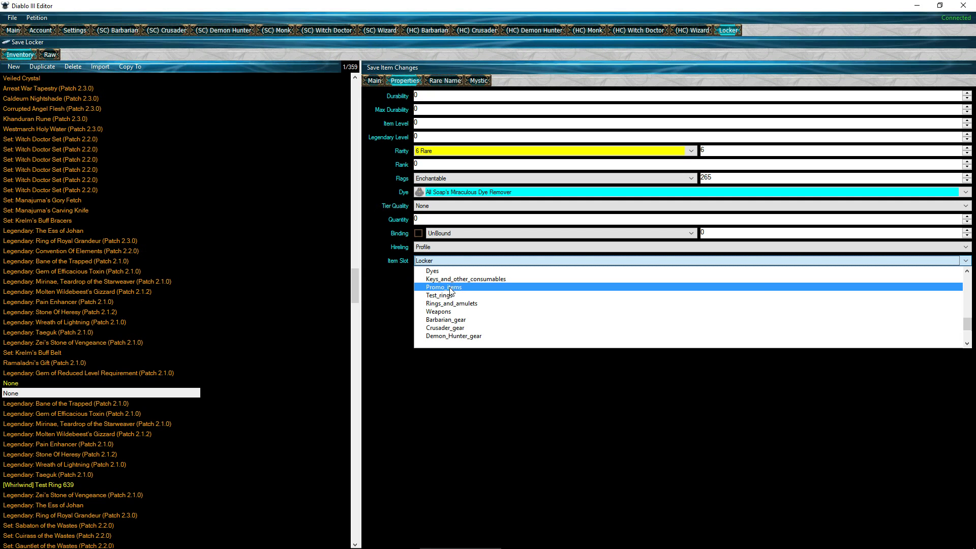
pyautogui.click(453, 287)
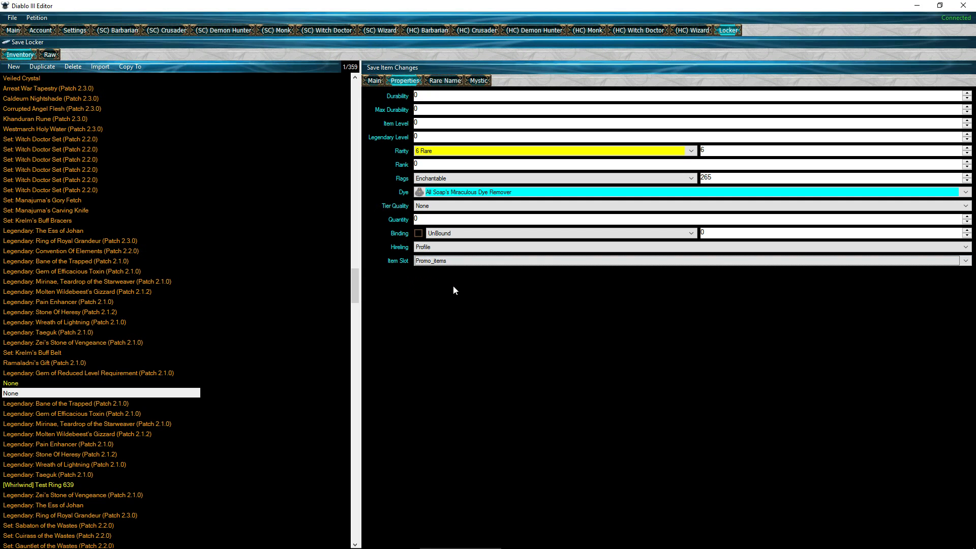
pyautogui.click(382, 69)
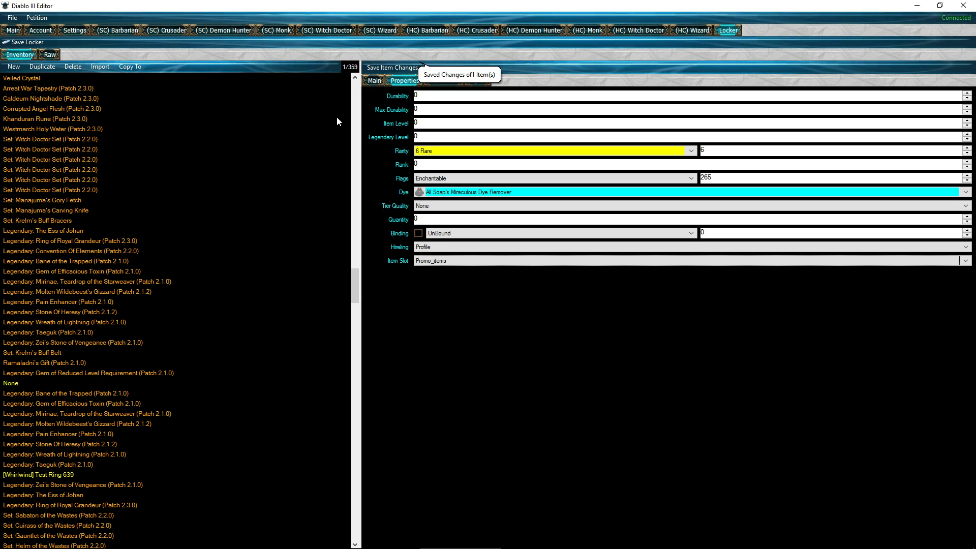
# Step: Inspect the None item, Leoric's Gauntlets and Infernal Helm in the Promo_items category at the end of the locker list
pyautogui.moveTo(355, 285); pyautogui.dragTo(359, 526)
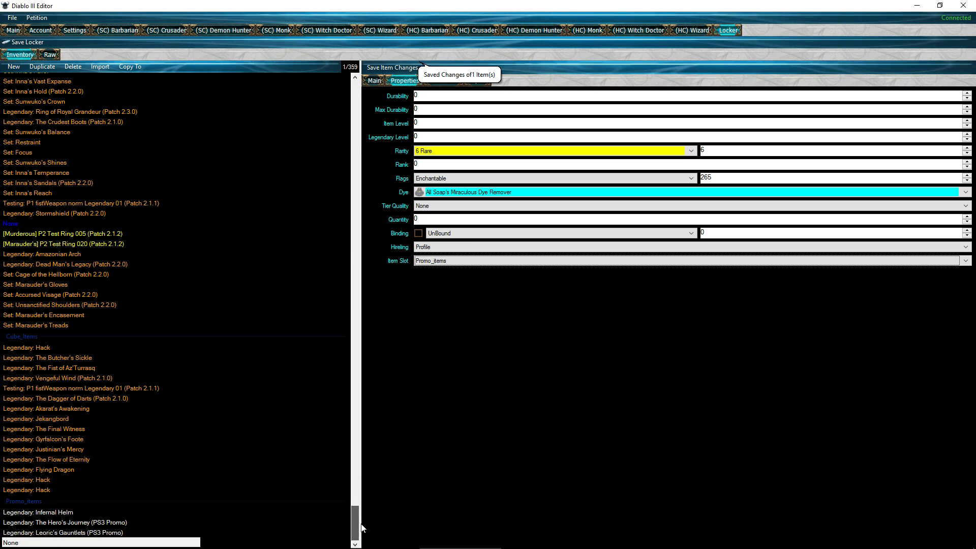
pyautogui.click(109, 530)
pyautogui.click(36, 543)
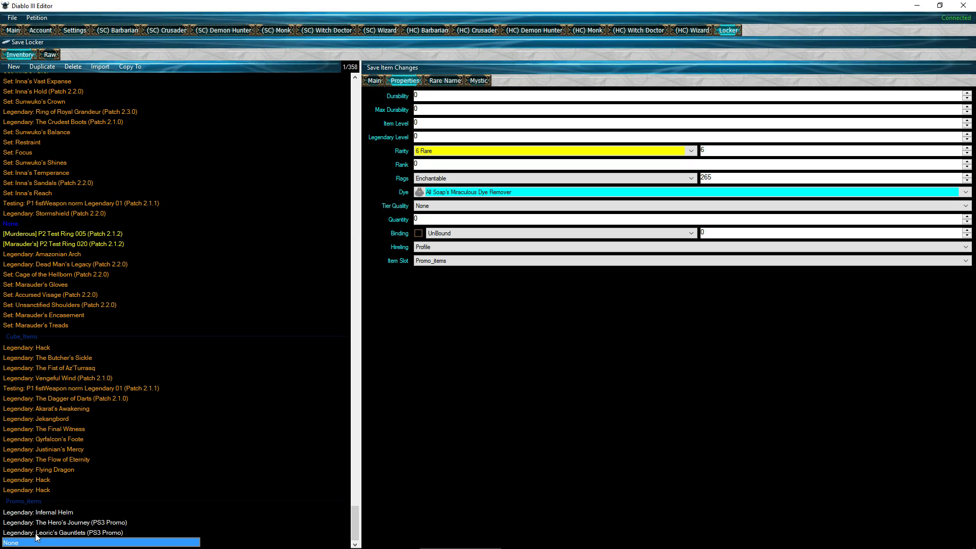
pyautogui.click(42, 532)
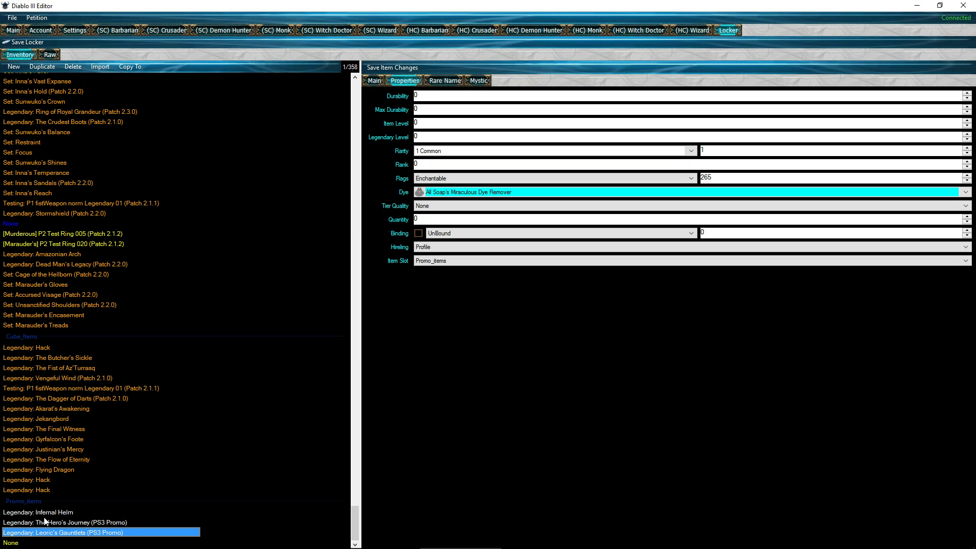
pyautogui.click(43, 512)
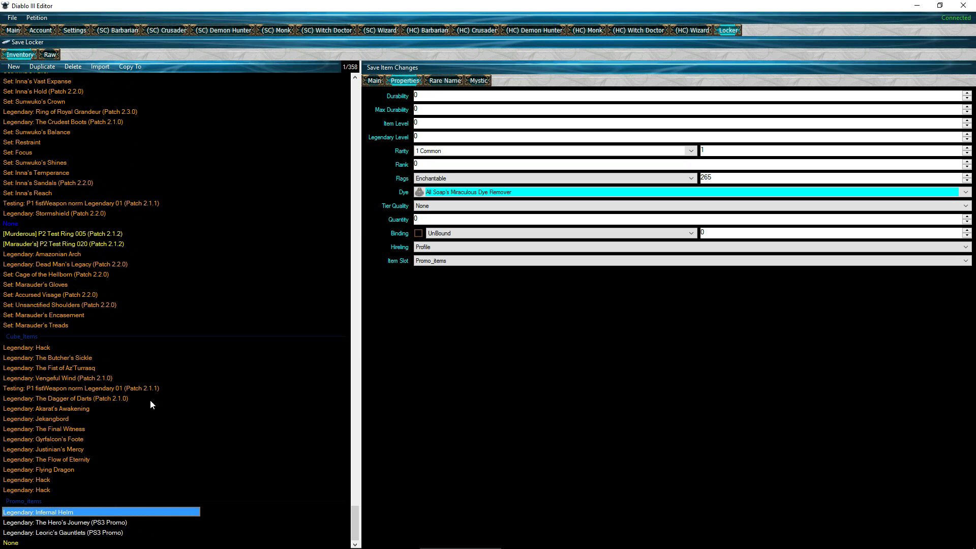
pyautogui.scroll(14, 169, 376)
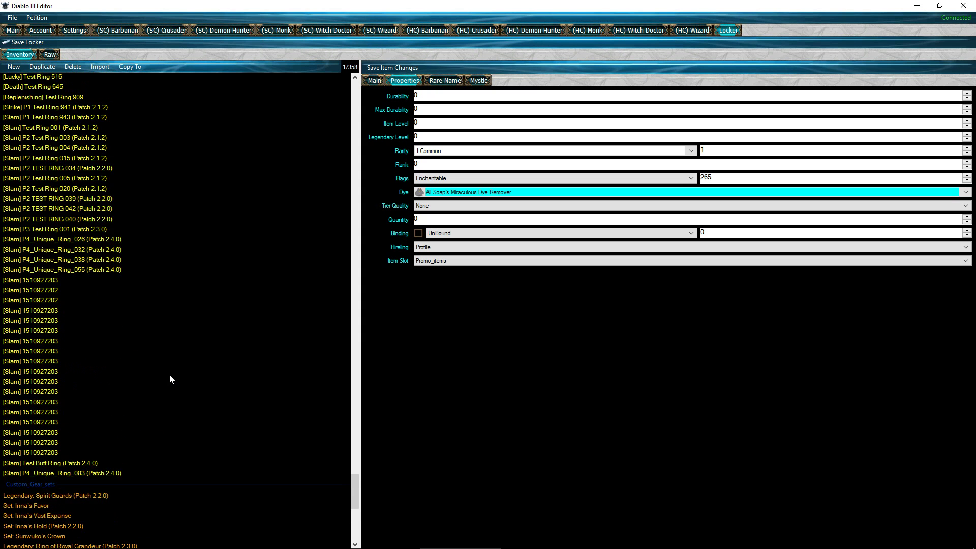
pyautogui.scroll(5, 170, 377)
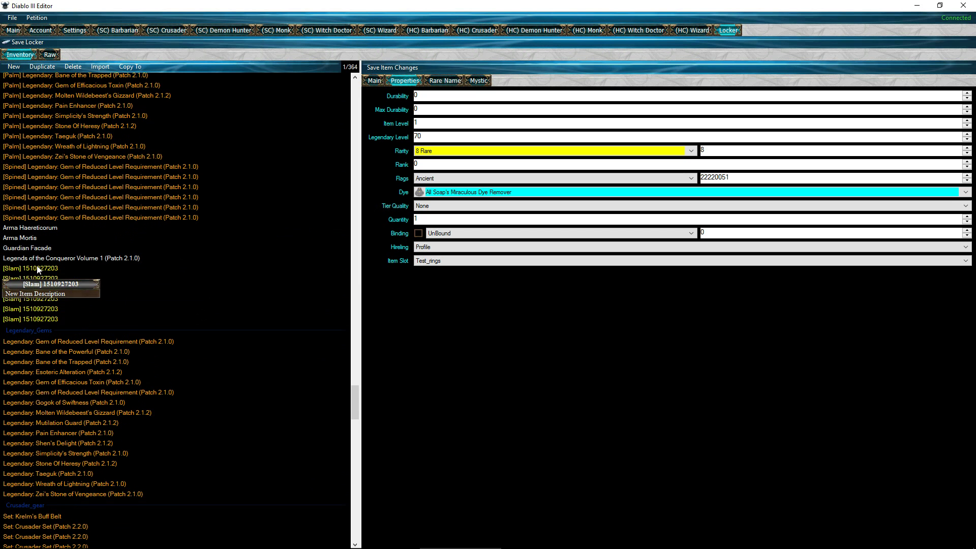
pyautogui.click(147, 271)
pyautogui.keyDown('shift'); pyautogui.click(57, 330); pyautogui.keyUp('shift')
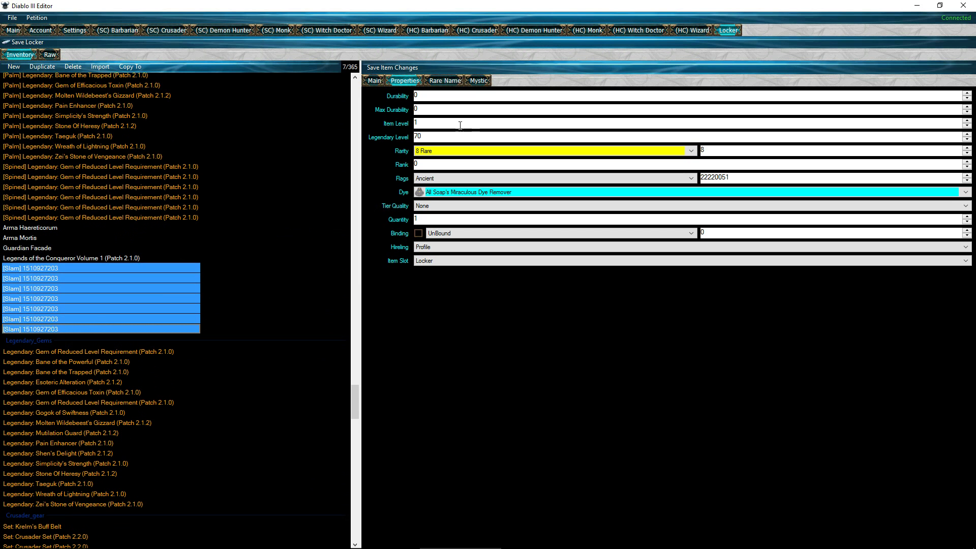
pyautogui.click(443, 262)
pyautogui.scroll(-10, 462, 323)
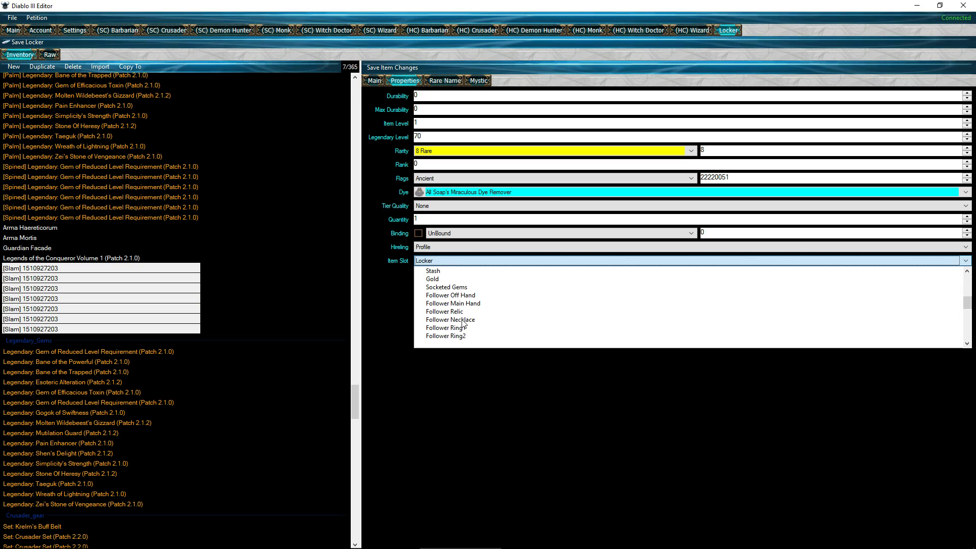
pyautogui.scroll(3, 450, 331)
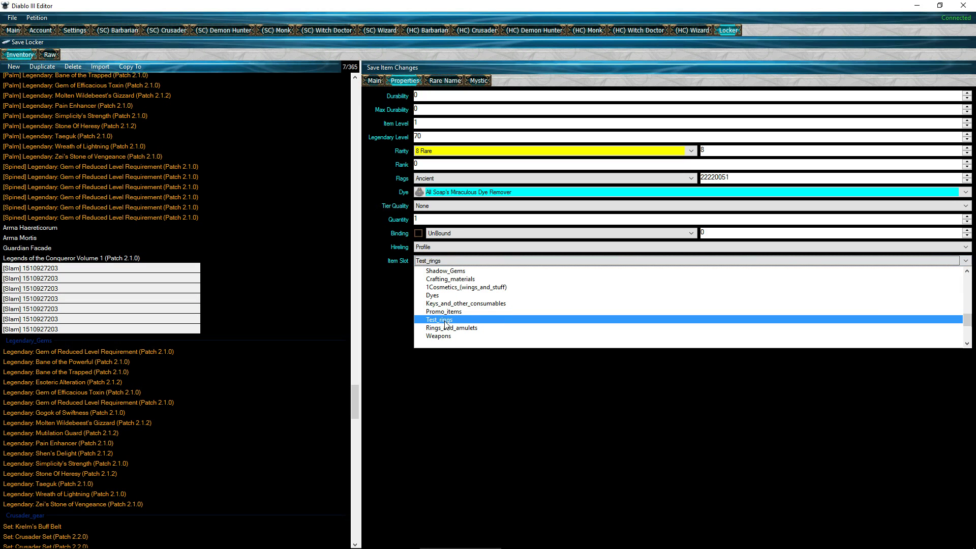
pyautogui.click(445, 321)
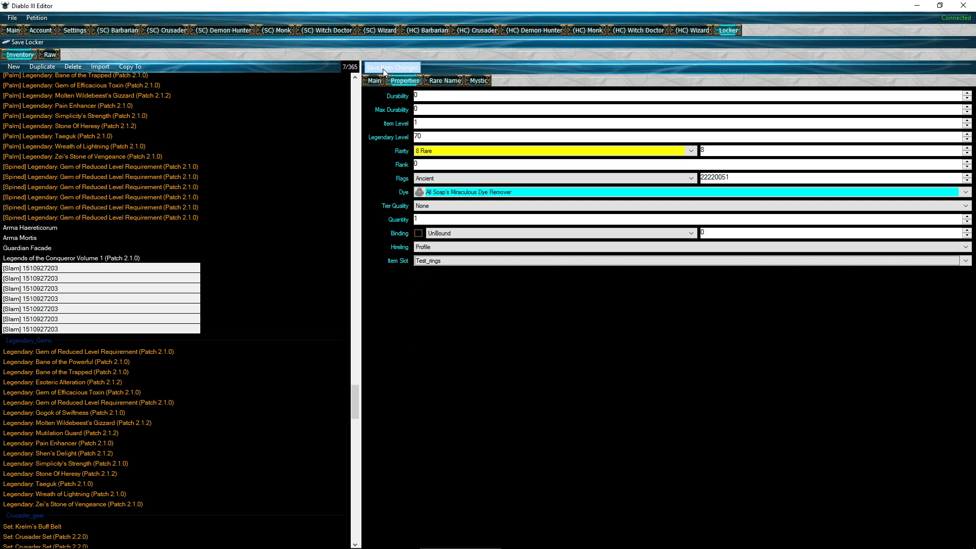
pyautogui.click(66, 156)
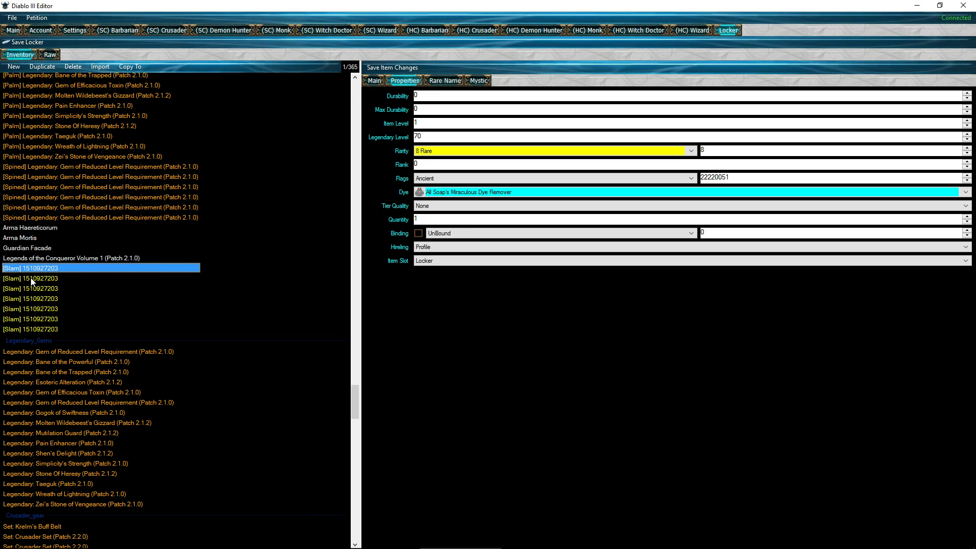
pyautogui.keyDown('shift'); pyautogui.click(41, 331); pyautogui.keyUp('shift')
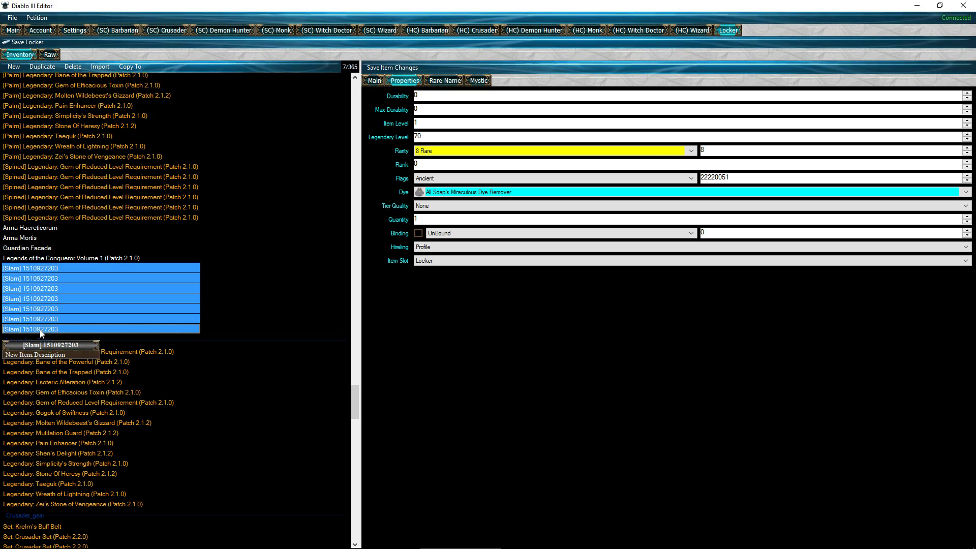
pyautogui.press('Delete')
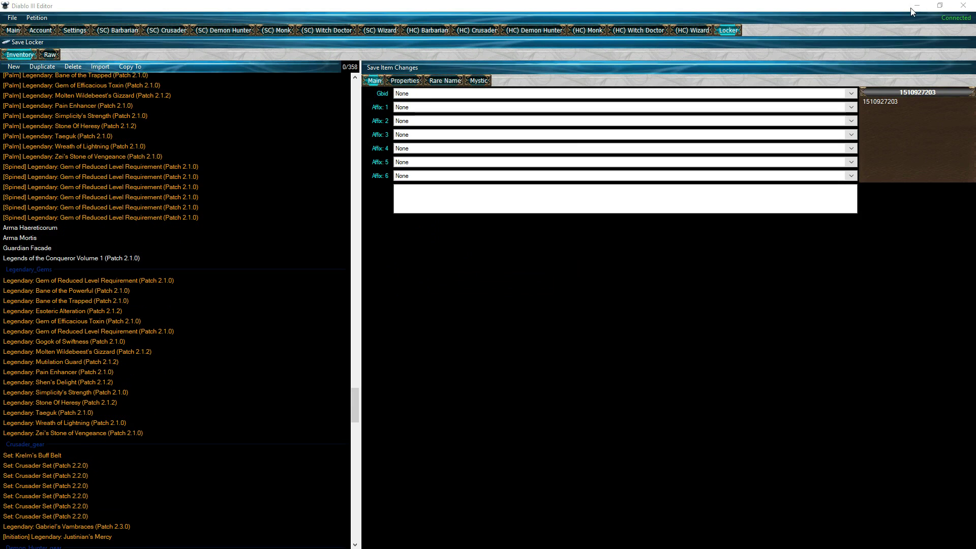
pyautogui.click(917, 5)
pyautogui.moveTo(502, 547)
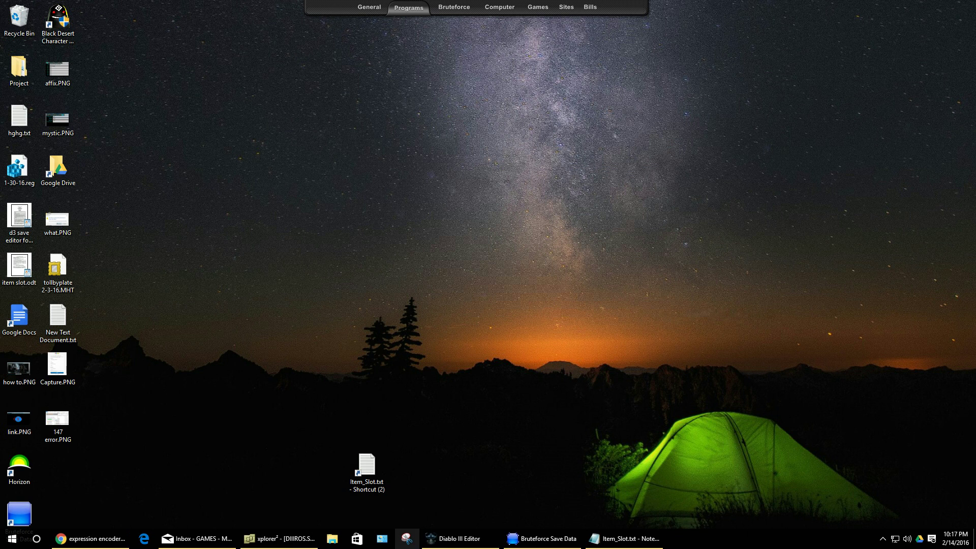
# Step: In Item_Slot.txt in Notepad, prefix the category names Dyes with 2, Keys_and_other_consumables with 3 and Promo_items with 4
pyautogui.click(648, 546)
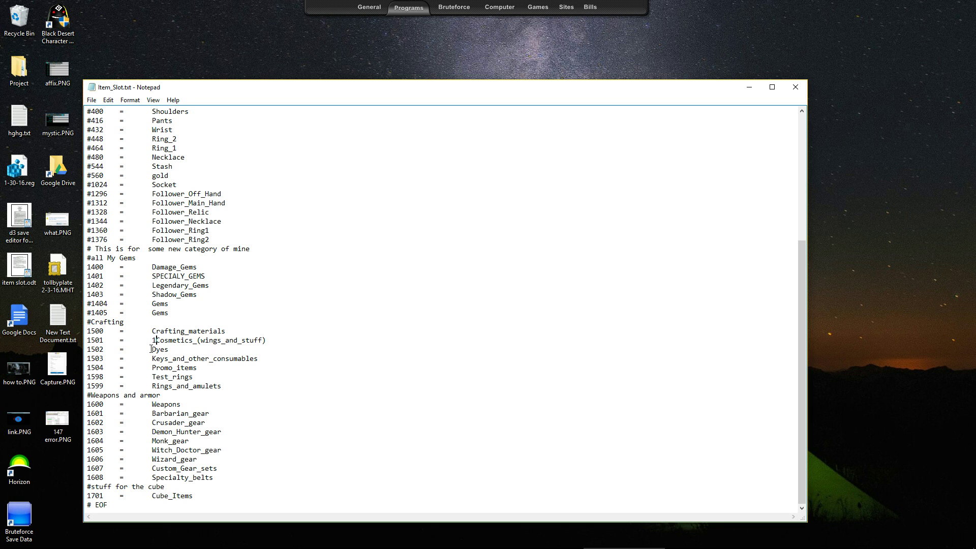
pyautogui.click(151, 350)
pyautogui.write('2')
pyautogui.click(152, 359)
pyautogui.click(152, 359)
pyautogui.write('3')
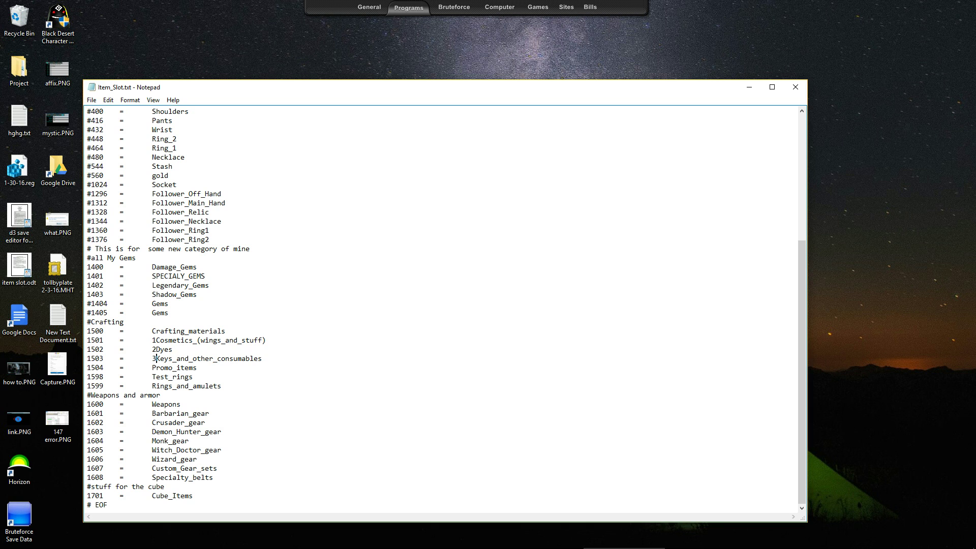
pyautogui.click(152, 367)
pyautogui.write('4')
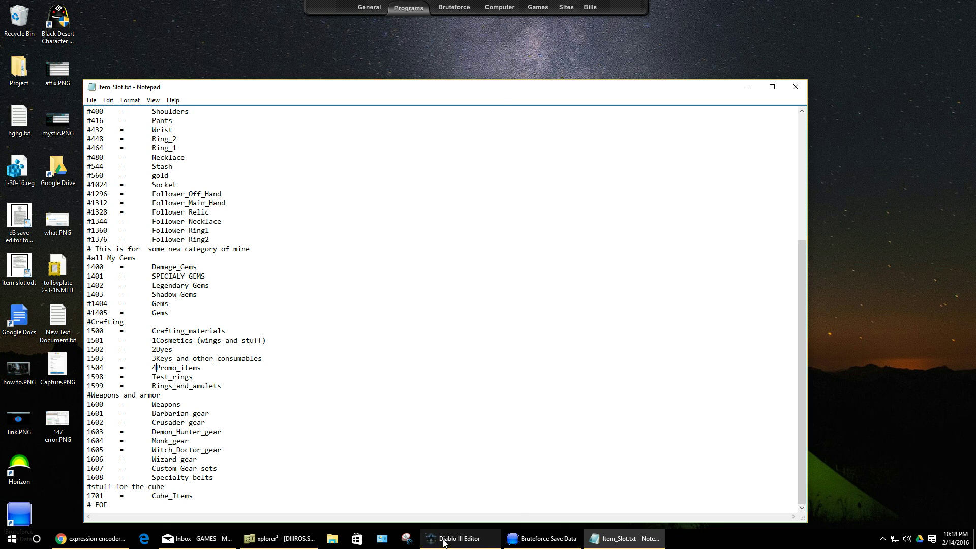
# Step: In the Diablo III Editor, try the item slot 1Cosmetics_(wings_and_stuff) on the first [Spined] gem and browse the custom categories below it
pyautogui.click(444, 541)
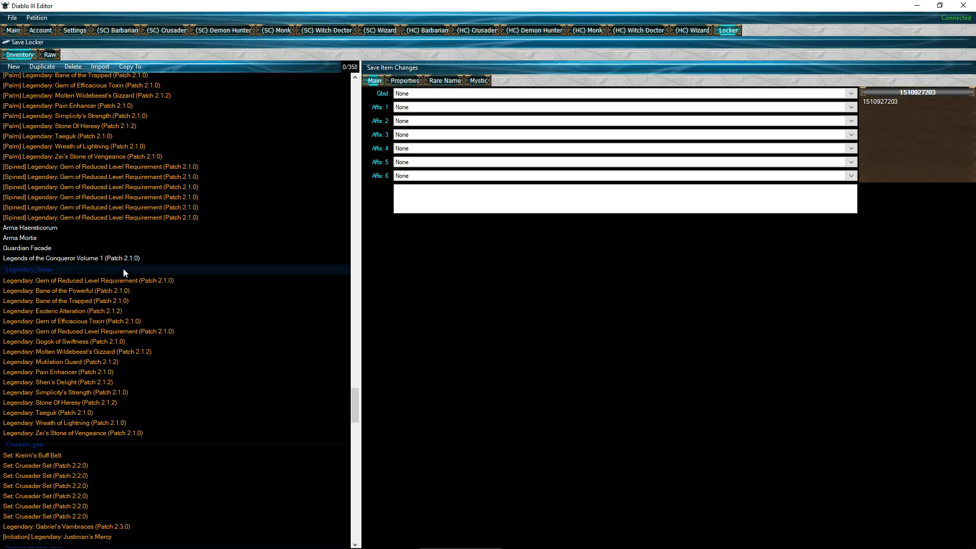
pyautogui.click(405, 80)
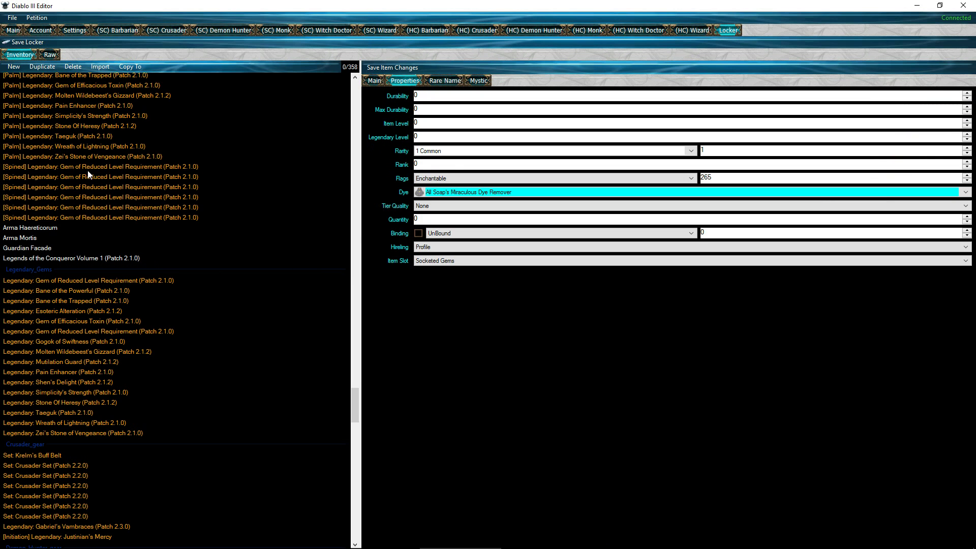
pyautogui.click(82, 169)
pyautogui.click(443, 259)
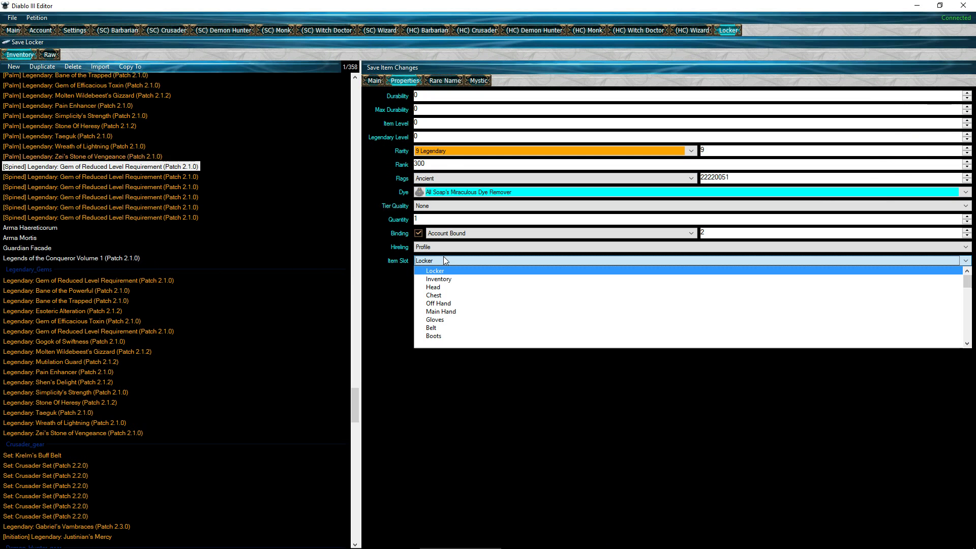
pyautogui.press('1')
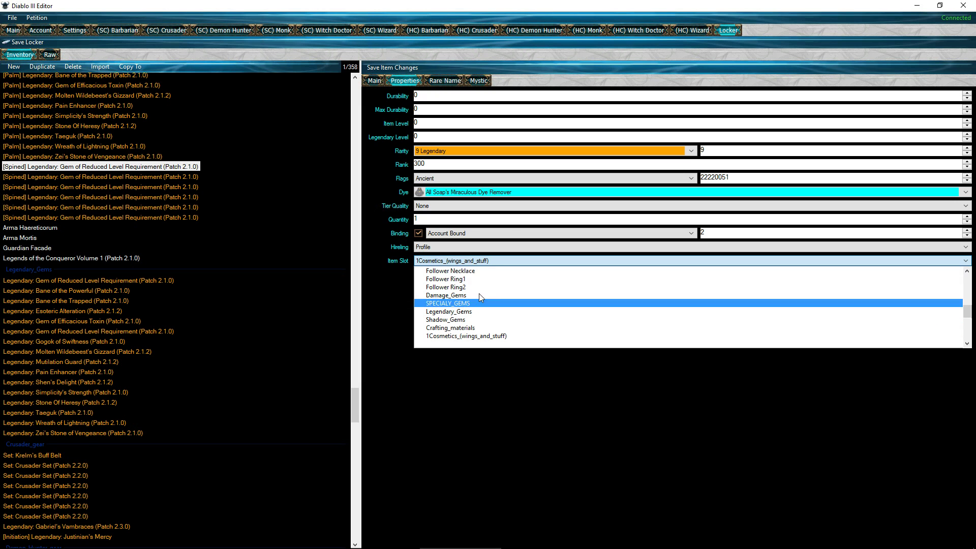
pyautogui.scroll(-3, 458, 305)
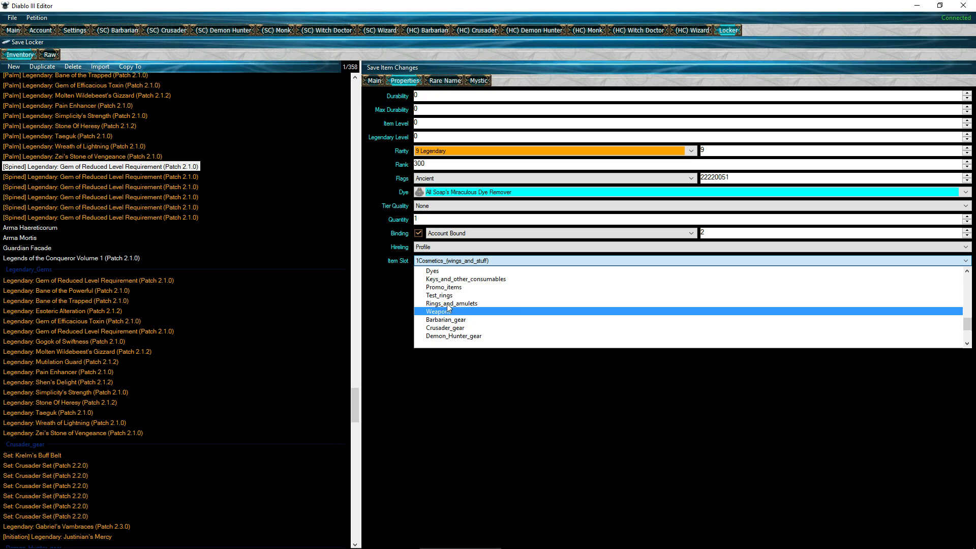
pyautogui.scroll(-1, 447, 303)
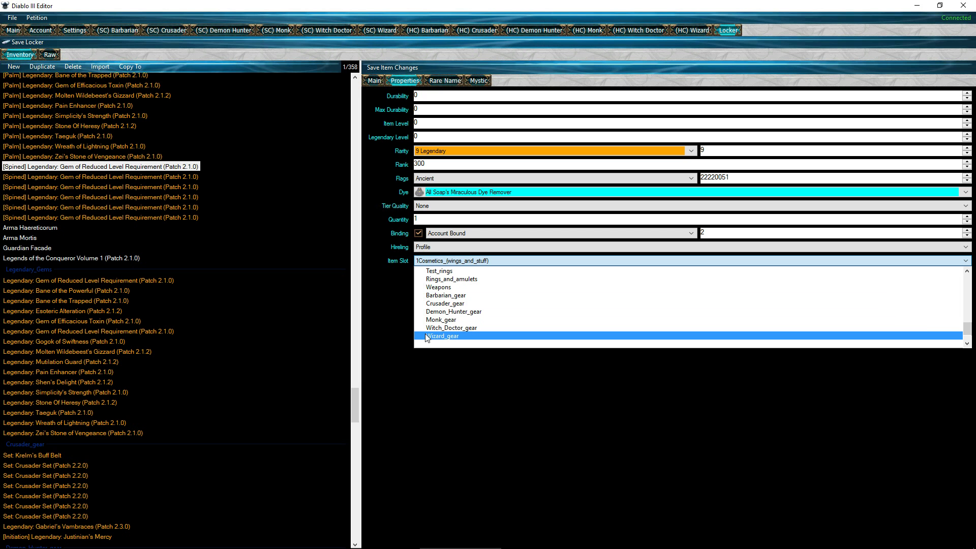
# Step: Try the item slot 1Cosmetics_(wings_and_stuff) on Set: Marauder's Treads, reselect the item without saving and minimise the editor window
pyautogui.scroll(8, 111, 144)
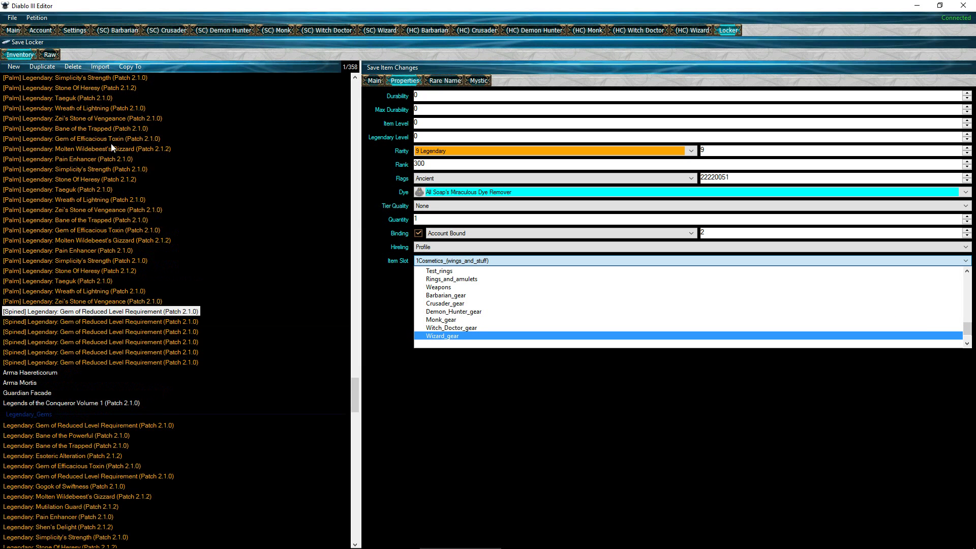
pyautogui.scroll(5, 111, 143)
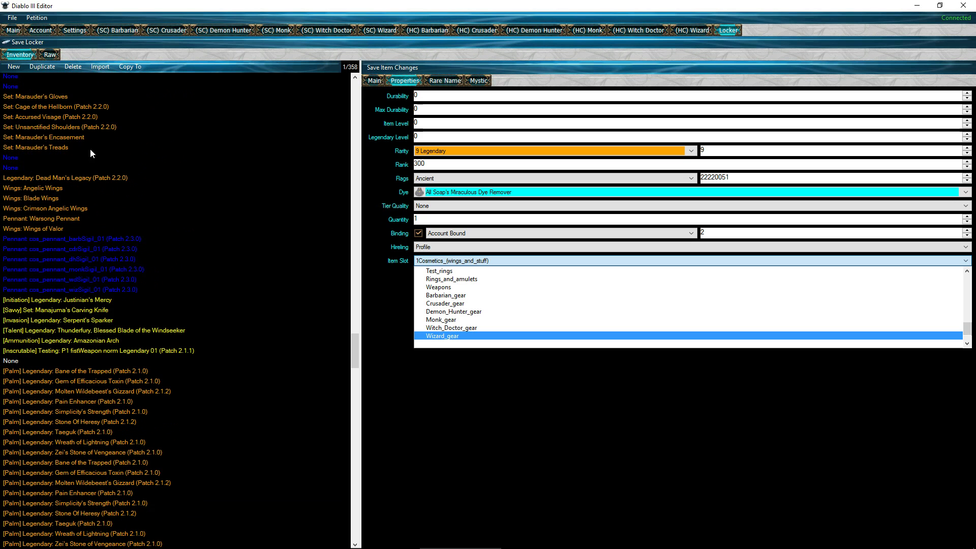
pyautogui.click(54, 149)
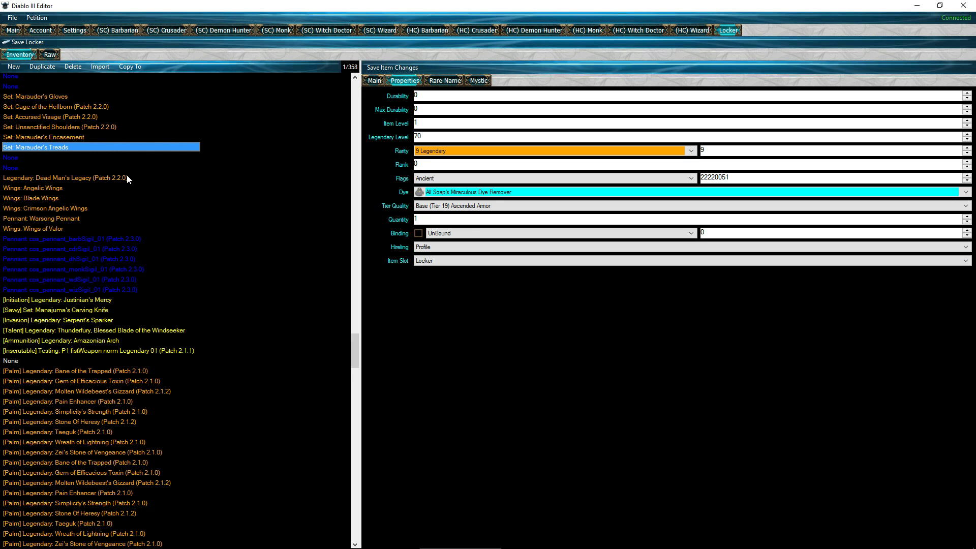
pyautogui.click(449, 261)
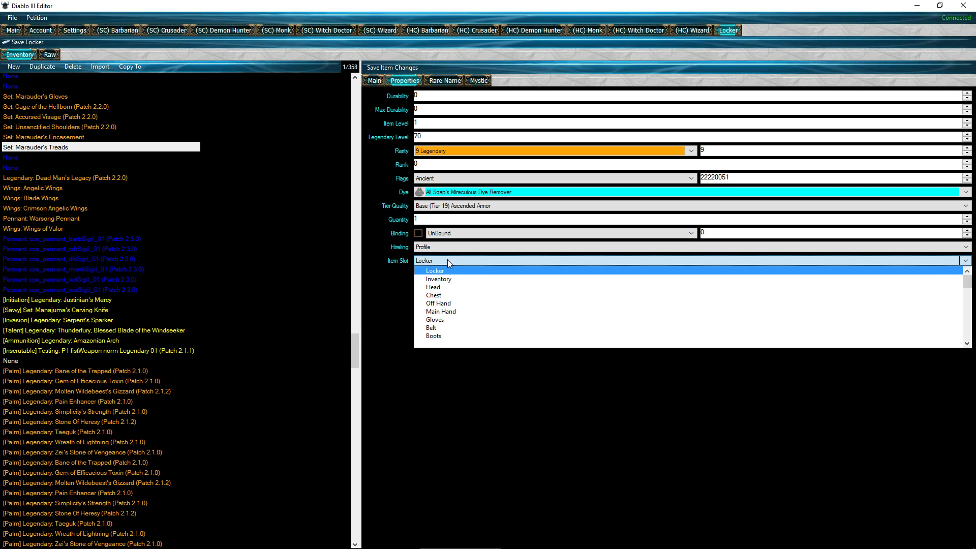
pyautogui.scroll(-10, 458, 305)
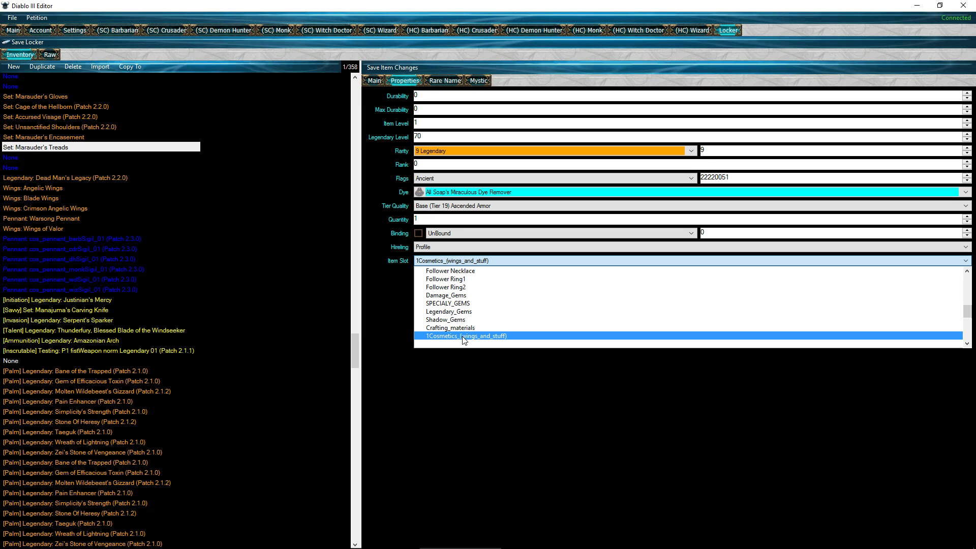
pyautogui.click(66, 139)
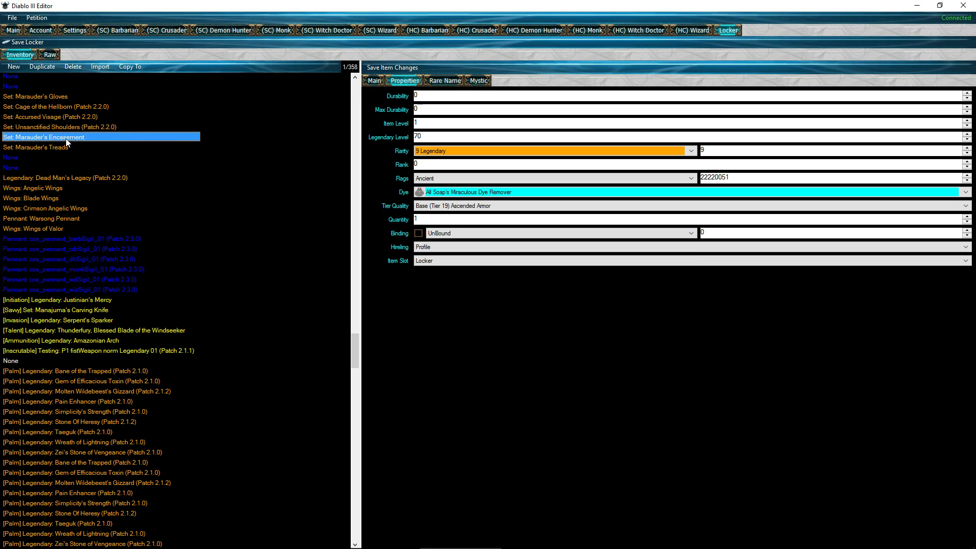
pyautogui.click(67, 147)
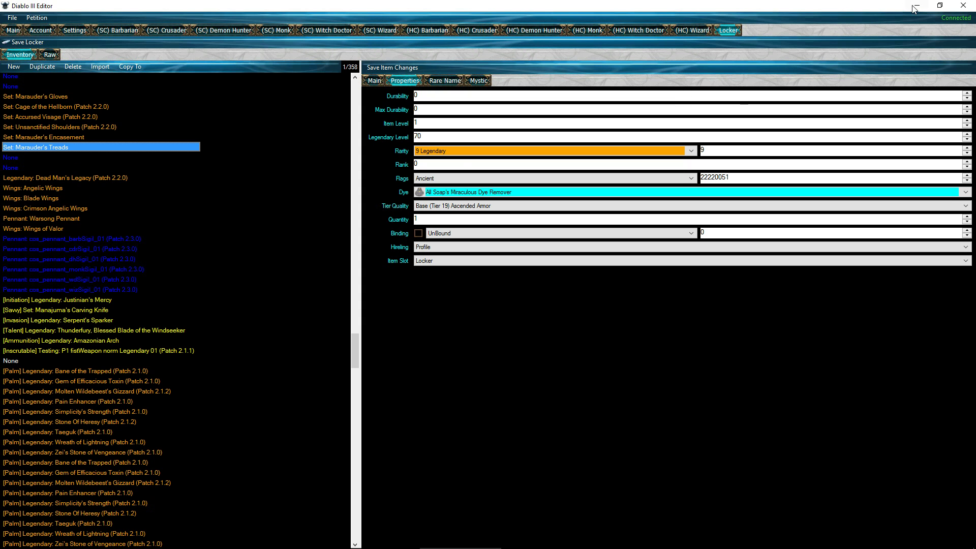
pyautogui.click(915, 9)
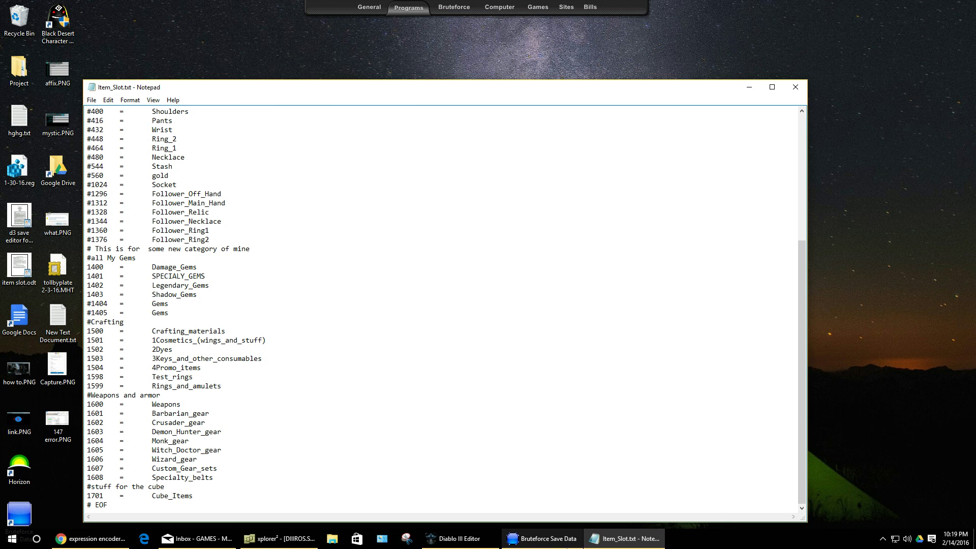